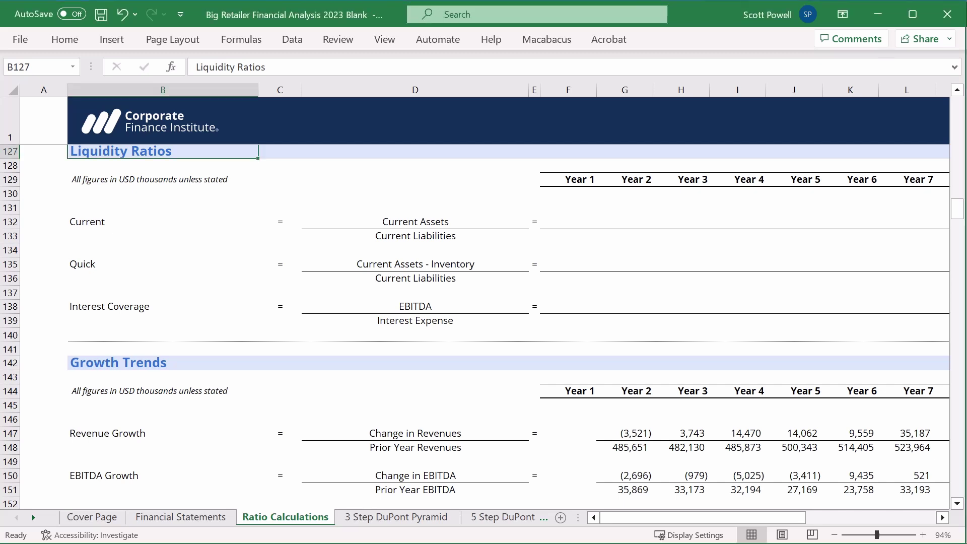
# Link F132 to Year 1 Total Current Assets (63,278) on the Financial Statements sheet
pyautogui.click(568, 221)
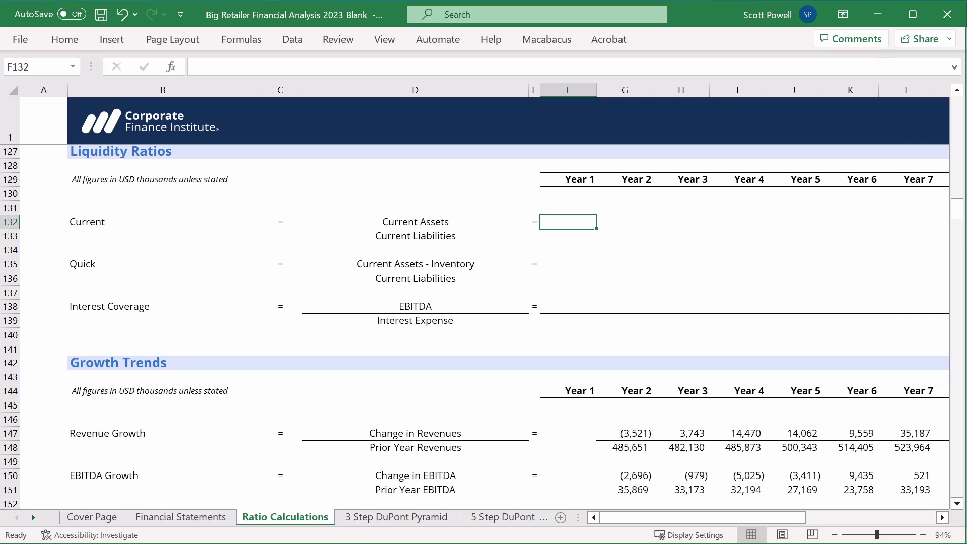
pyautogui.write('+')
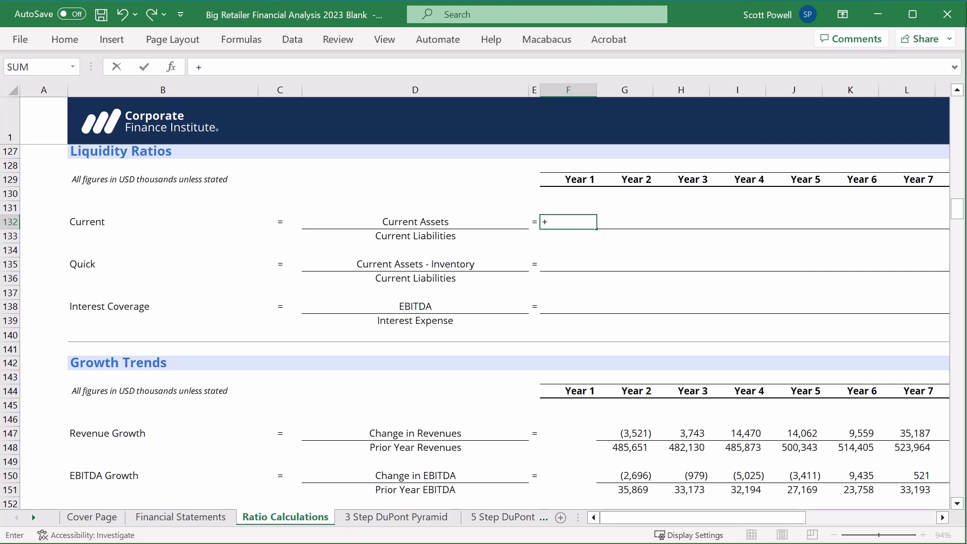
pyautogui.hotkey('ctrl', 'pageup')
pyautogui.press('Up')
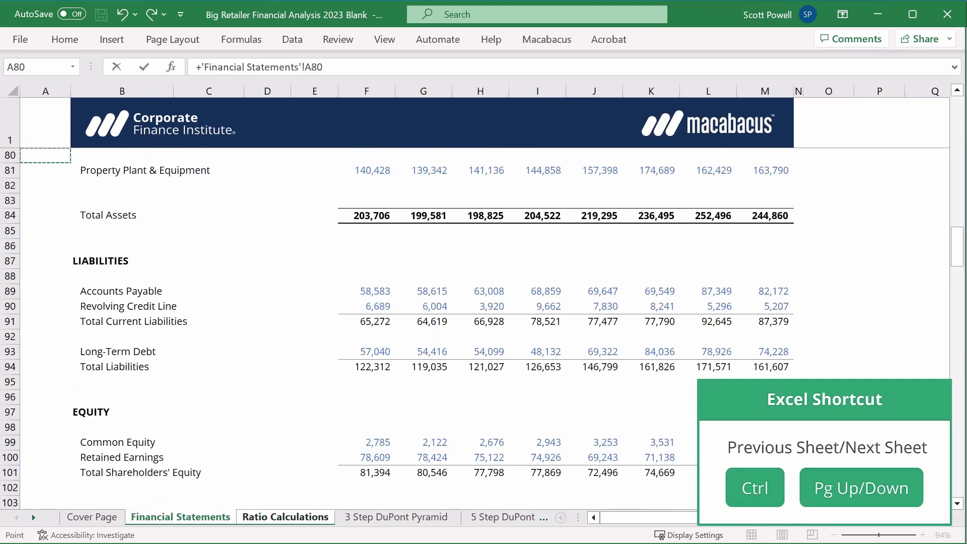
pyautogui.scroll(5, 484, 327)
pyautogui.press('Up')
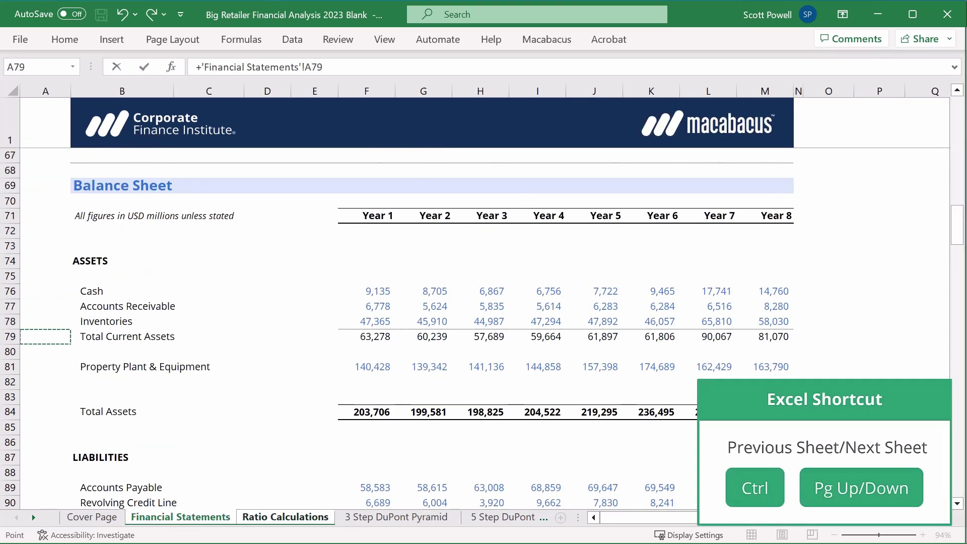
pyautogui.press('Up')
pyautogui.press('Right')
pyautogui.press('Right')
pyautogui.press('Down')
pyautogui.press('Right')
pyautogui.press('Right')
pyautogui.press('Right')
pyautogui.press('Return')
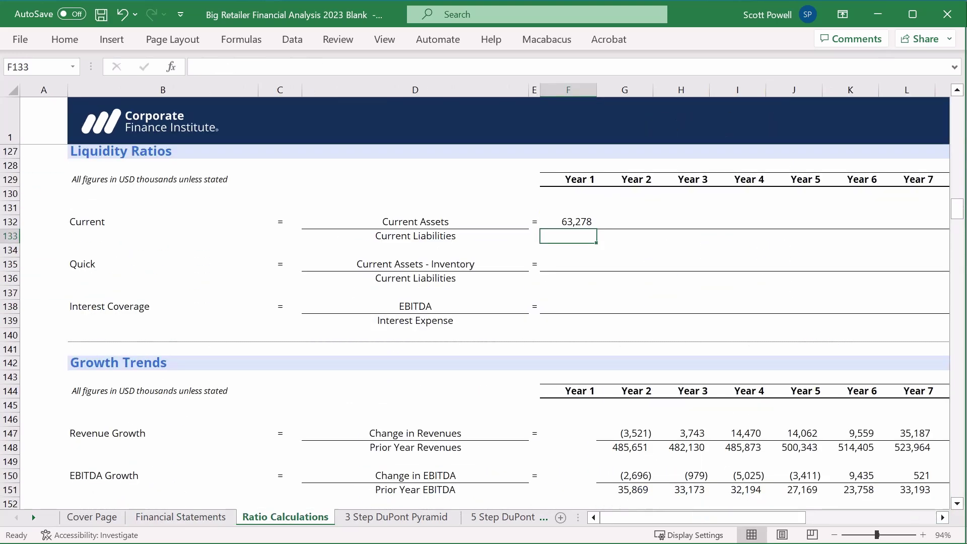
# Link F133 to Year 1 Total Current Liabilities (65,272) on Financial Statements
pyautogui.write('+')
pyautogui.hotkey('ctrl', 'pageup')
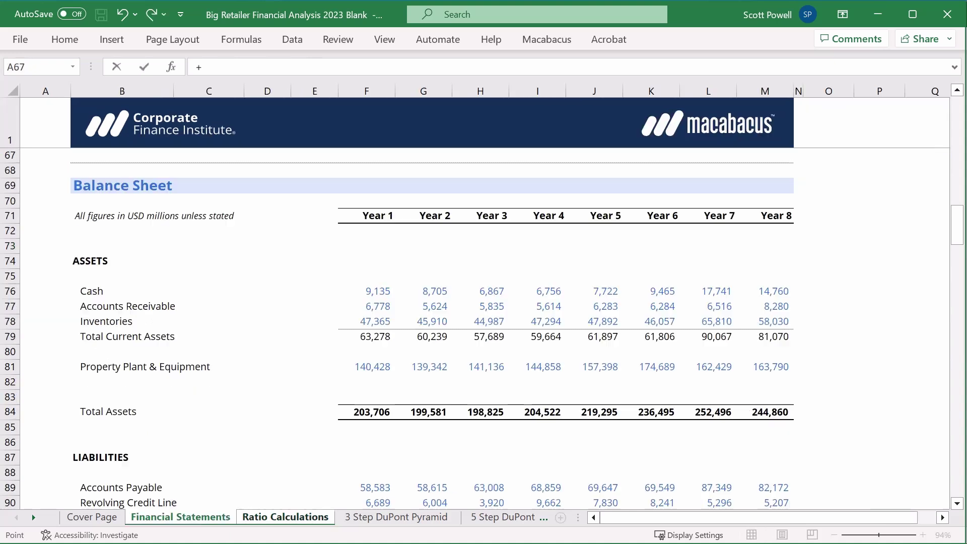
pyautogui.press('Down')
pyautogui.press('Down')
pyautogui.press('Down')
pyautogui.press('Down')
pyautogui.press('Down')
pyautogui.press('Down')
pyautogui.press('Down')
pyautogui.press('Down')
pyautogui.press('Down')
pyautogui.press('Down')
pyautogui.press('Down')
pyautogui.press('Down')
pyautogui.press('Down')
pyautogui.press('Down')
pyautogui.press('Down')
pyautogui.press('Down')
pyautogui.press('Down')
pyautogui.press('Down')
pyautogui.press('Down')
pyautogui.press('Down')
pyautogui.press('Down')
pyautogui.press('Down')
pyautogui.press('Down')
pyautogui.press('Down')
pyautogui.press('Down')
pyautogui.press('Down')
pyautogui.press('Down')
pyautogui.press('Down')
pyautogui.press('Down')
pyautogui.press('Down')
pyautogui.press('Down')
pyautogui.press('Down')
pyautogui.press('Down')
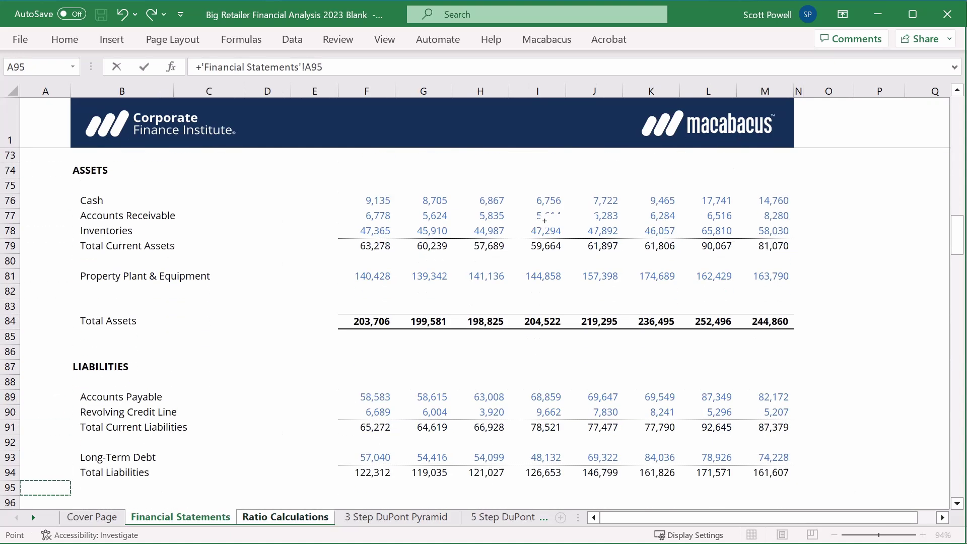
pyautogui.press('Up')
pyautogui.press('Up')
pyautogui.press('Up')
pyautogui.press('Up')
pyautogui.press('Up')
pyautogui.press('Up')
pyautogui.press('Up')
pyautogui.press('Up')
pyautogui.press('Up')
pyautogui.press('Right')
pyautogui.press('Right')
pyautogui.press('Right')
pyautogui.press('Right')
pyautogui.press('Right')
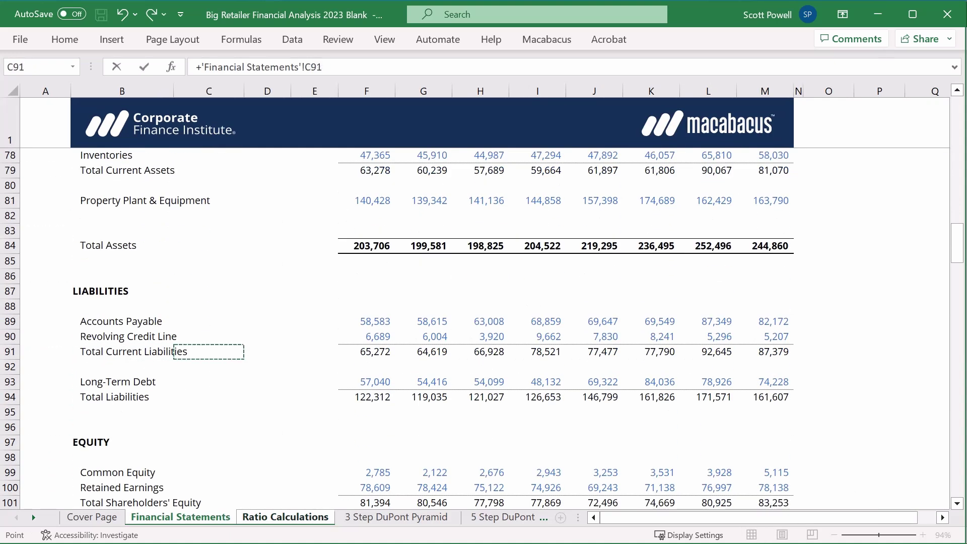
pyautogui.press('Return')
# Enter =F132-F92 for the Quick numerator, current assets less inventory (15,913)
pyautogui.press('Down')
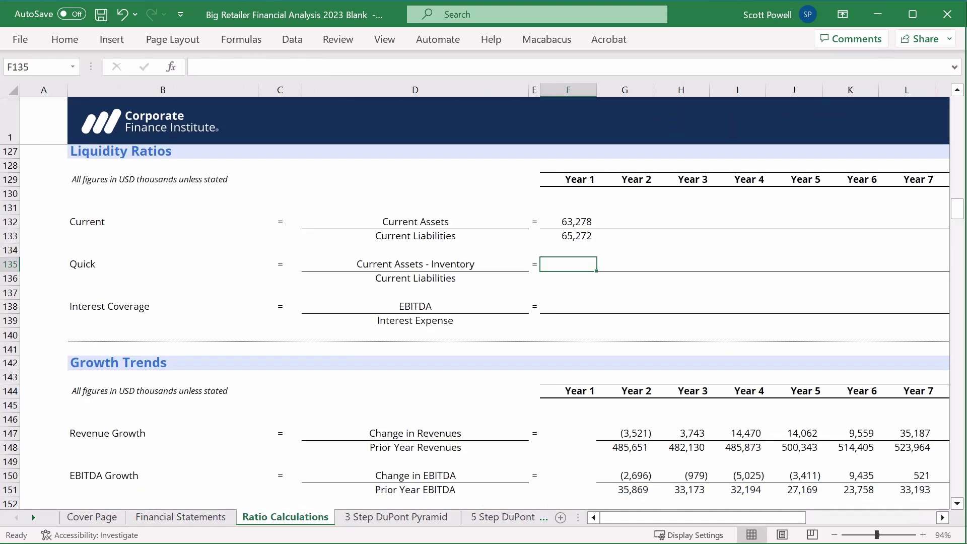
pyautogui.write('+')
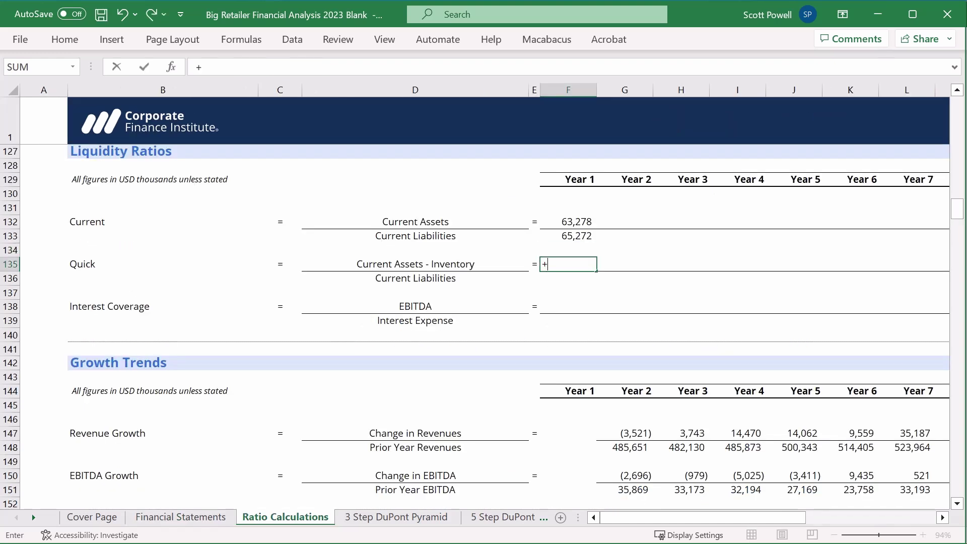
pyautogui.press('Up')
pyautogui.press('Up')
pyautogui.press('Up')
pyautogui.write('-')
pyautogui.press('Up')
pyautogui.press('Up')
pyautogui.press('Up')
pyautogui.press('Up')
pyautogui.press('Up')
pyautogui.press('Up')
pyautogui.press('Up')
pyautogui.press('Up')
pyautogui.press('Up')
pyautogui.press('Up')
pyautogui.press('Up')
pyautogui.press('Up')
pyautogui.press('Up')
pyautogui.press('Up')
pyautogui.press('Up')
pyautogui.press('Up')
pyautogui.press('Up')
pyautogui.press('Up')
pyautogui.press('Up')
pyautogui.press('Up')
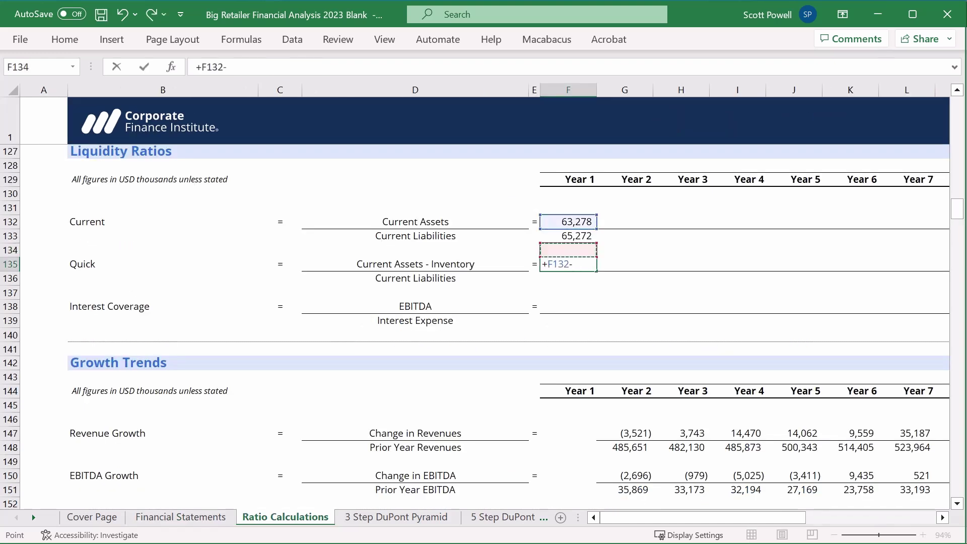
pyautogui.press('Up')
pyautogui.press('Up')
pyautogui.press('Up')
pyautogui.press('Up')
pyautogui.press('Up')
pyautogui.press('Up')
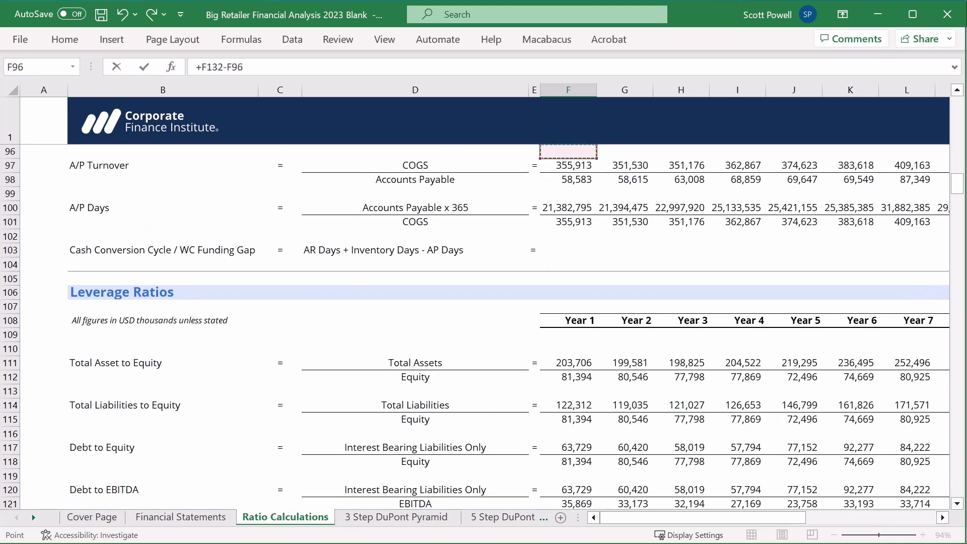
pyautogui.press('Up')
pyautogui.press('Up')
pyautogui.press('Up')
pyautogui.press('Up')
pyautogui.press('Up')
pyautogui.press('Up')
pyautogui.press('Up')
pyautogui.press('Down')
pyautogui.press('Down')
pyautogui.press('Down')
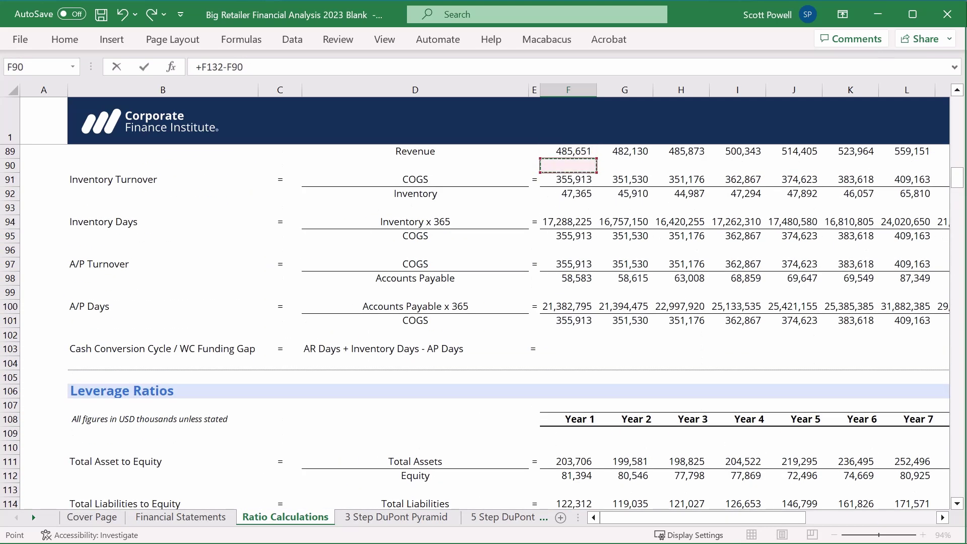
pyautogui.press('Return')
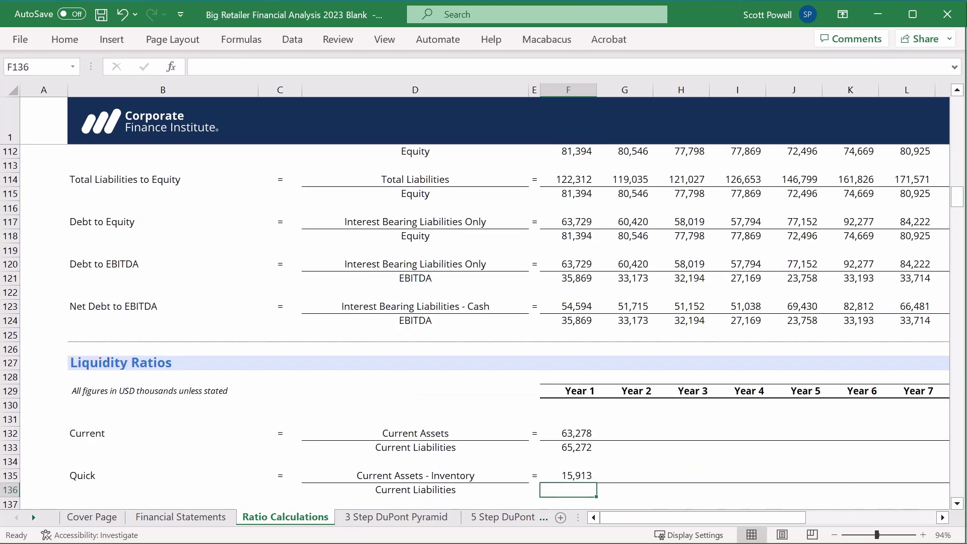
# Set the Quick denominator to =F133, current liabilities of 65,272
pyautogui.press('Down')
pyautogui.press('Up')
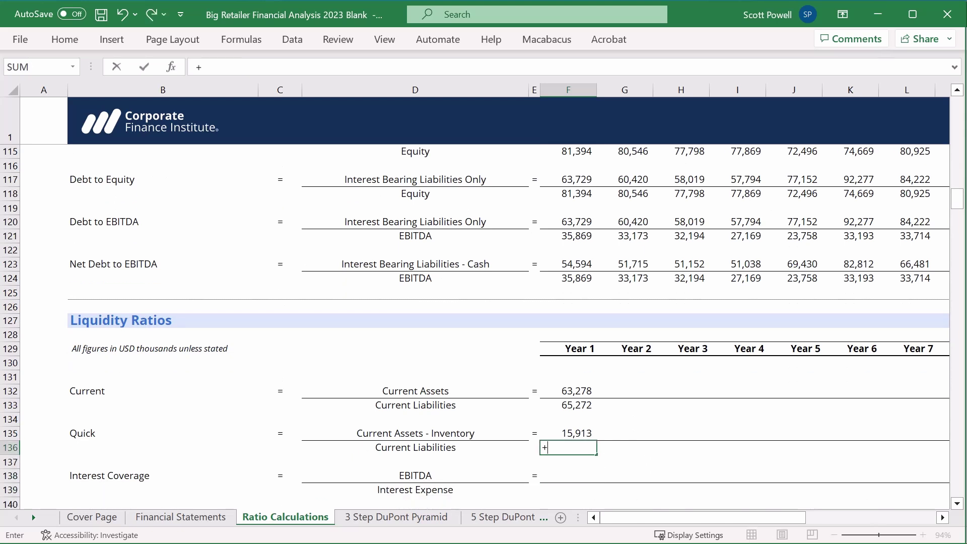
pyautogui.press('Up')
pyautogui.press('Up')
pyautogui.press('Up')
pyautogui.press('Return')
pyautogui.press('Down')
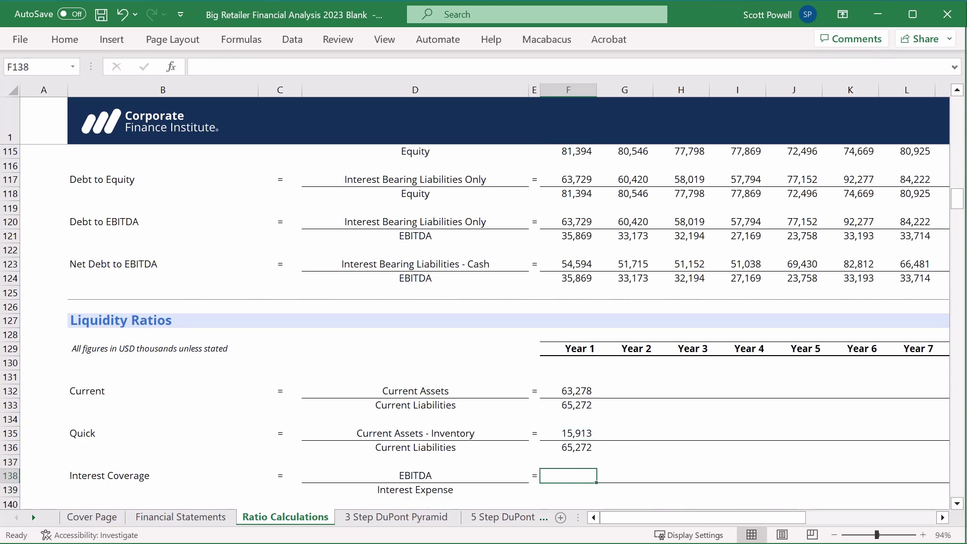
# Enter =F124 in F138 to pull Year 1 EBITDA of 35,869
pyautogui.write('+')
pyautogui.press('Up')
pyautogui.press('Up')
pyautogui.press('Up')
pyautogui.press('Up')
pyautogui.press('Up')
pyautogui.press('Up')
pyautogui.press('Up')
pyautogui.press('Up')
pyautogui.press('Up')
pyautogui.press('Up')
pyautogui.press('Up')
pyautogui.press('Up')
pyautogui.press('Up')
pyautogui.press('Up')
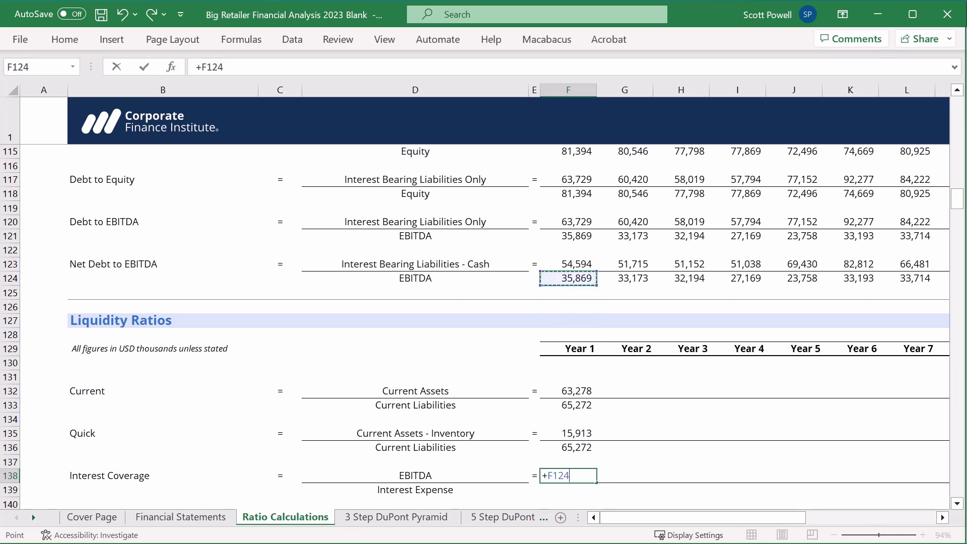
pyautogui.press('Return')
# Enter =F61 in F139 to pull Year 1 interest expense of 2,461
pyautogui.write('+')
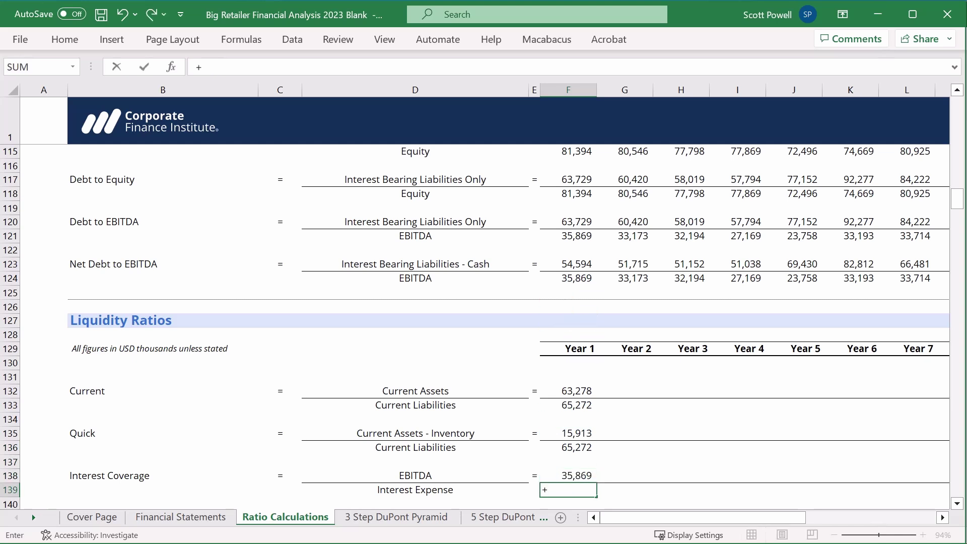
pyautogui.press('Up')
pyautogui.press('Up')
pyautogui.press('Up')
pyautogui.press('Up')
pyautogui.press('Up')
pyautogui.press('Up')
pyautogui.press('Up')
pyautogui.press('Up')
pyautogui.press('Up')
pyautogui.press('Up')
pyautogui.press('Up')
pyautogui.press('Up')
pyautogui.press('Up')
pyautogui.press('Up')
pyautogui.press('Up')
pyautogui.press('Up')
pyautogui.press('Up')
pyautogui.press('Up')
pyautogui.press('Up')
pyautogui.press('Up')
pyautogui.press('pageup')
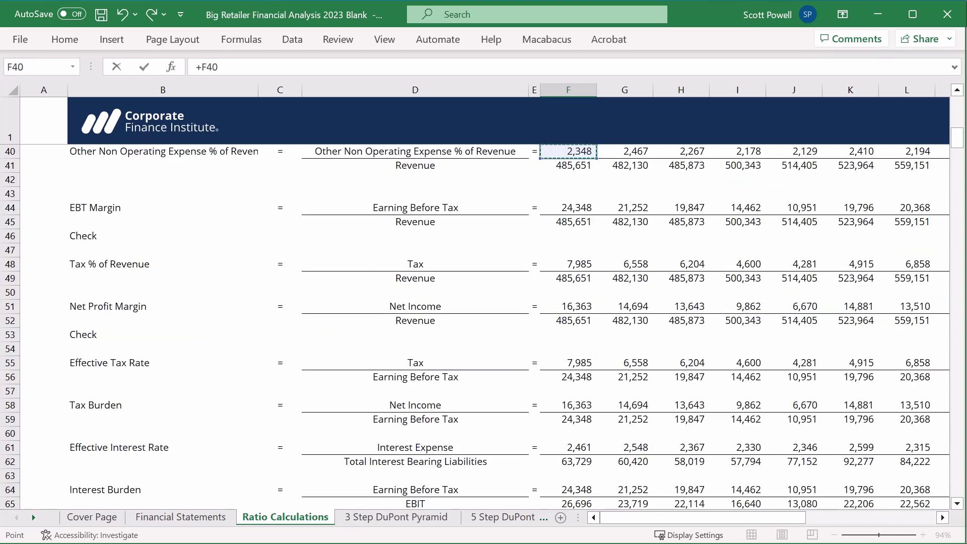
pyautogui.press('pageup')
pyautogui.press('Down')
pyautogui.press('Down')
pyautogui.press('Down')
pyautogui.press('Down')
pyautogui.press('Down')
pyautogui.press('Down')
pyautogui.press('Down')
pyautogui.press('Down')
pyautogui.press('Down')
pyautogui.press('Down')
pyautogui.press('Down')
pyautogui.press('Down')
pyautogui.press('Down')
pyautogui.press('Down')
pyautogui.press('Down')
pyautogui.press('Down')
pyautogui.press('Down')
pyautogui.press('Down')
pyautogui.press('Down')
pyautogui.press('Down')
pyautogui.press('Down')
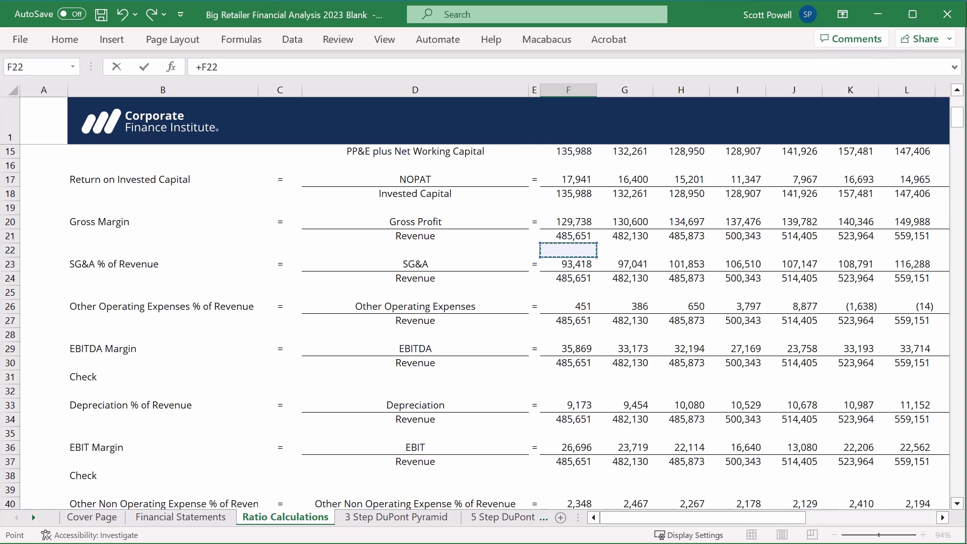
pyautogui.press('Down')
pyautogui.press('Down')
pyautogui.press('Down')
pyautogui.press('Down')
pyautogui.press('Down')
pyautogui.press('Down')
pyautogui.press('Down')
pyautogui.press('Down')
pyautogui.press('Down')
pyautogui.press('Down')
pyautogui.press('Down')
pyautogui.press('Down')
pyautogui.press('Down')
pyautogui.press('Down')
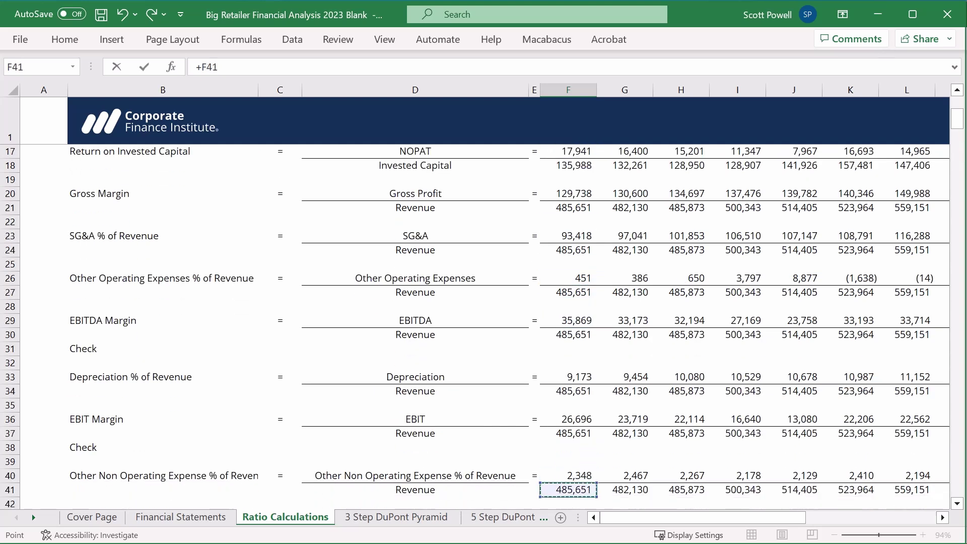
pyautogui.press('Down')
pyautogui.press('Down')
pyautogui.press('Down')
pyautogui.press('Down')
pyautogui.press('Down')
pyautogui.press('Down')
pyautogui.press('Down')
pyautogui.press('Down')
pyautogui.press('Down')
pyautogui.press('Down')
pyautogui.press('Down')
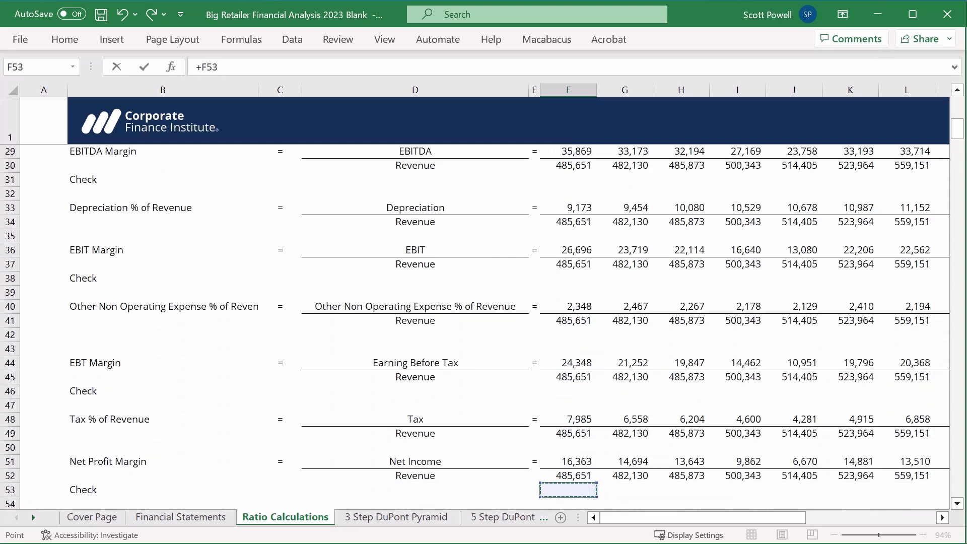
pyautogui.press('Down')
pyautogui.press('Down')
pyautogui.press('Down')
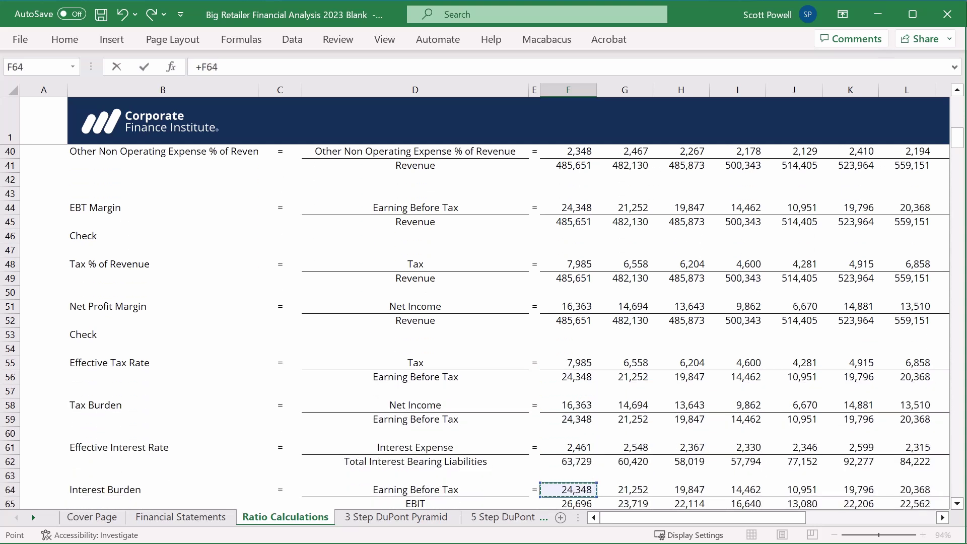
pyautogui.press('Up')
pyautogui.press('Up')
pyautogui.press('Up')
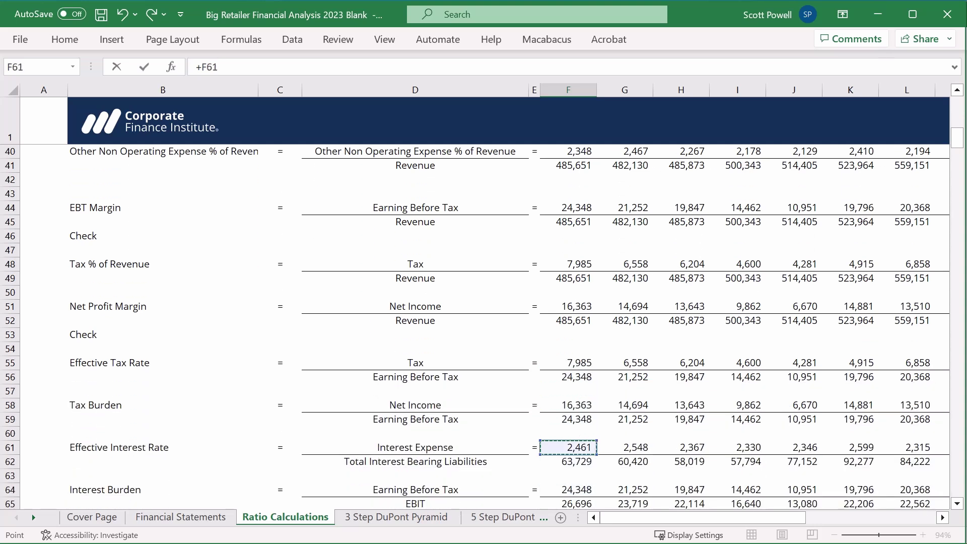
pyautogui.press('Return')
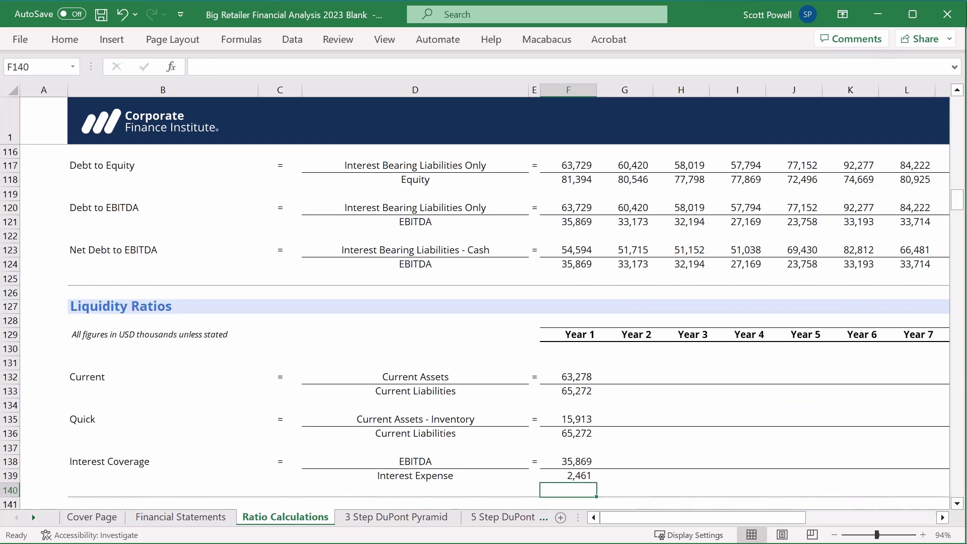
pyautogui.press('Up')
# Fill F132:M139 right to Year 8, giving Year 1 ratios 0.97x, 0.24x and 14.57x
pyautogui.hotkey('shift', 'Up')
pyautogui.hotkey('shift', 'Up')
pyautogui.hotkey('shift', 'Up')
pyautogui.hotkey('shift', 'Up')
pyautogui.hotkey('shift', 'Up')
pyautogui.hotkey('shift', 'Up')
pyautogui.hotkey('shift', 'Up')
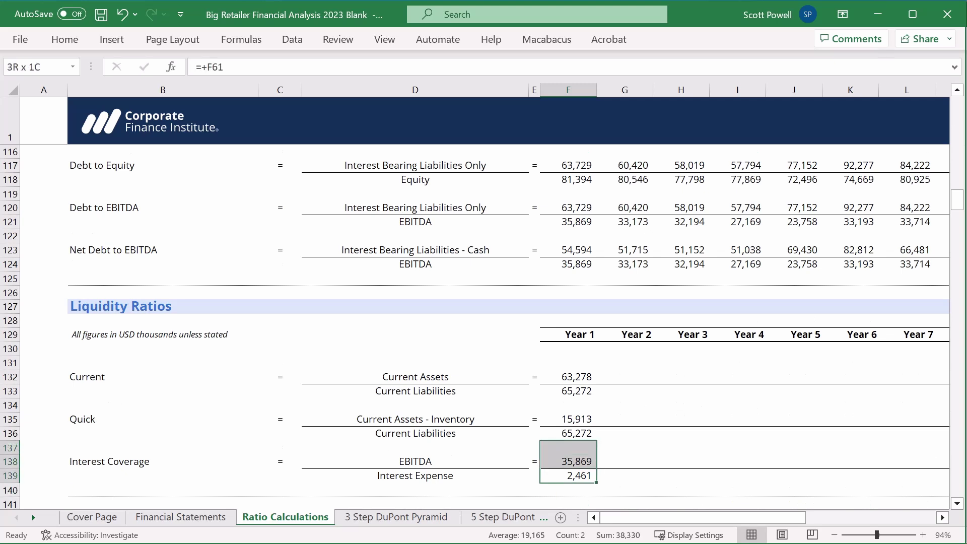
pyautogui.hotkey('shift', 'Right')
pyautogui.hotkey('shift', 'Right')
pyautogui.hotkey('shift', 'Right')
pyautogui.hotkey('shift', 'Right')
pyautogui.hotkey('shift', 'Right')
pyautogui.hotkey('shift', 'Right')
pyautogui.hotkey('shift', 'Right')
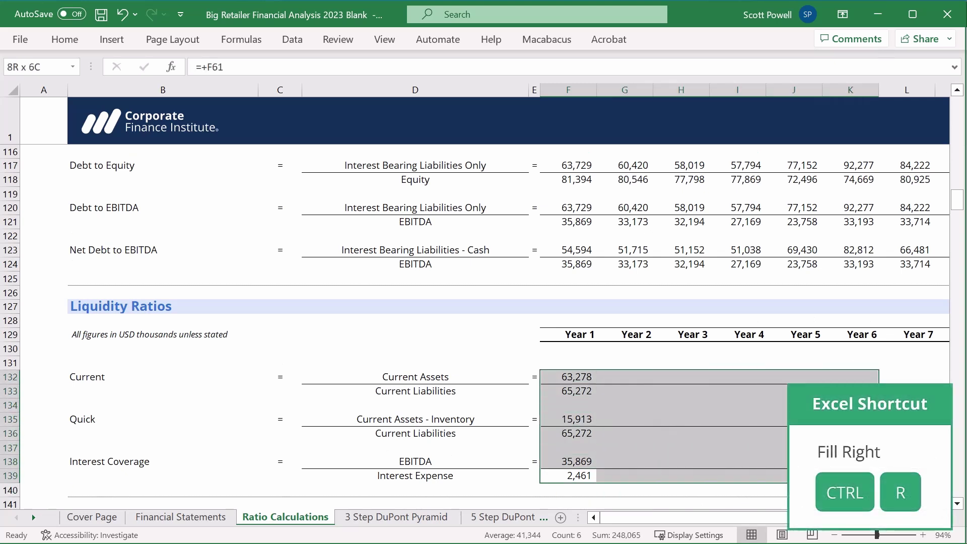
pyautogui.hotkey('ctrl', 'r')
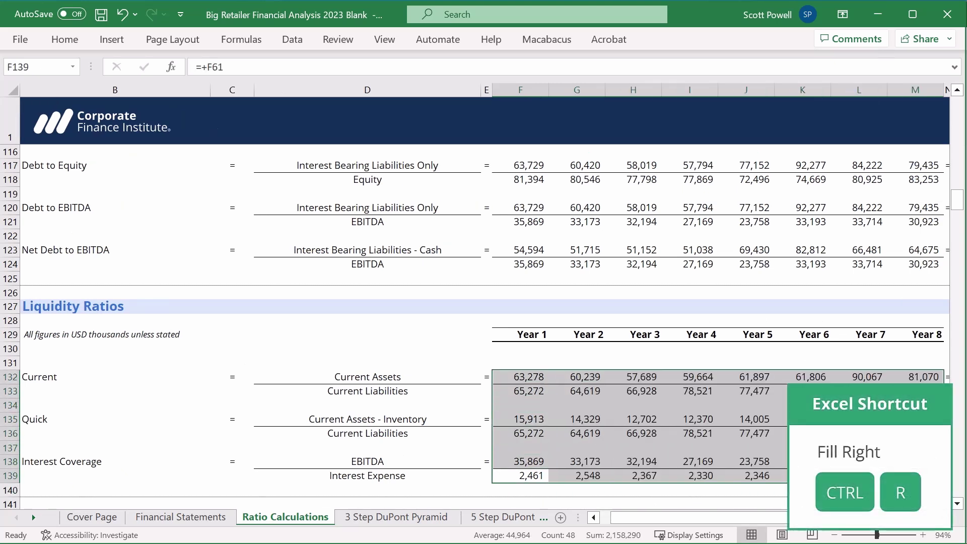
pyautogui.press('Right')
pyautogui.press('Right')
pyautogui.press('Right')
pyautogui.press('Right')
pyautogui.press('Right')
pyautogui.press('Right')
pyautogui.press('Right')
pyautogui.press('Right')
pyautogui.press('Right')
pyautogui.press('Right')
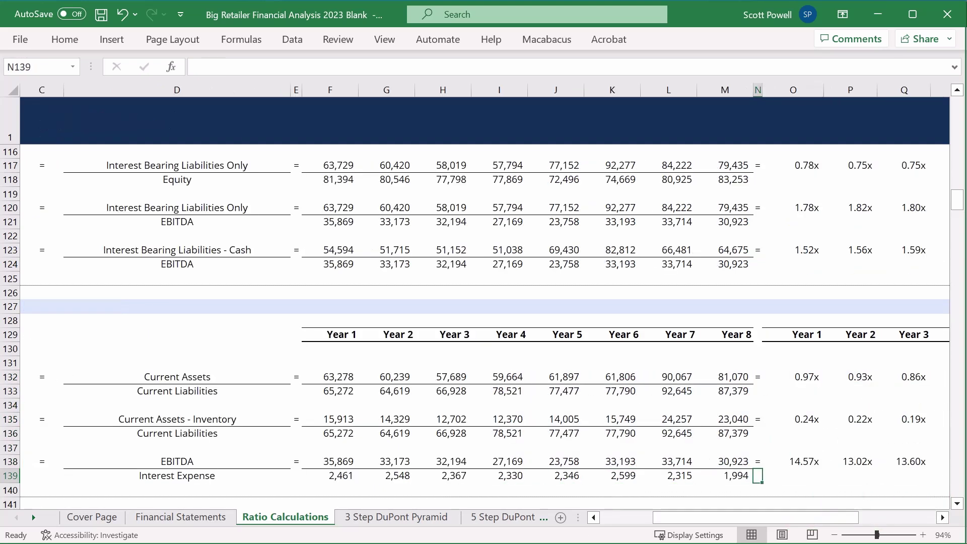
pyautogui.press('Up')
pyautogui.press('Up')
pyautogui.press('Up')
pyautogui.press('Up')
pyautogui.press('Up')
pyautogui.press('Up')
pyautogui.press('Up')
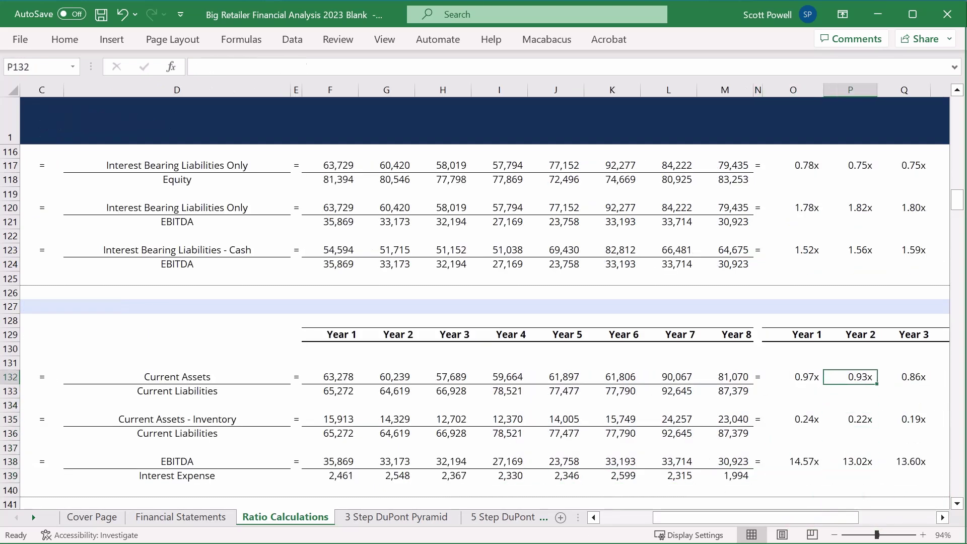
pyautogui.press('Right')
pyautogui.press('Right')
pyautogui.press('Right')
pyautogui.press('Left')
pyautogui.press('Left')
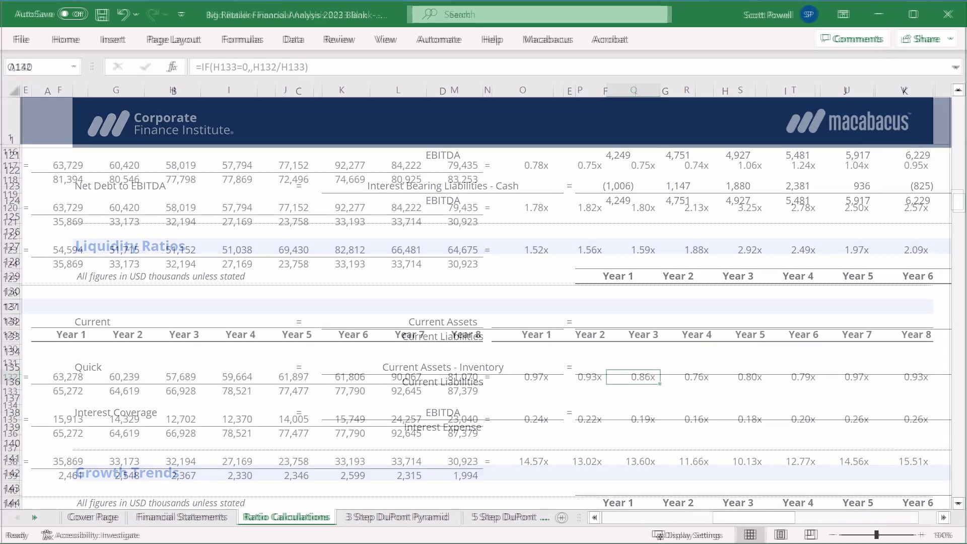
# Link Mid Retailer F132 to Year 1 Total Current Assets (17,588) on Financial Statements
pyautogui.click(605, 321)
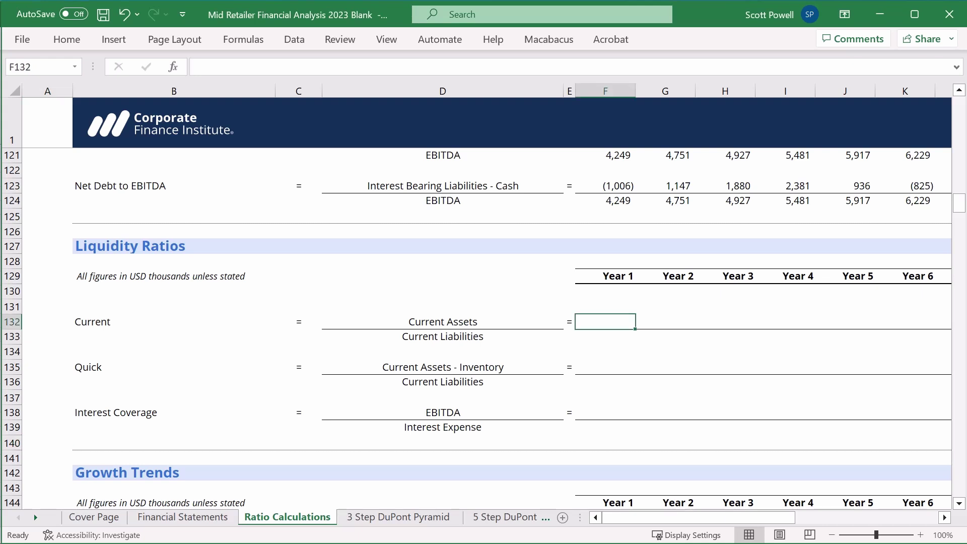
pyautogui.write('+')
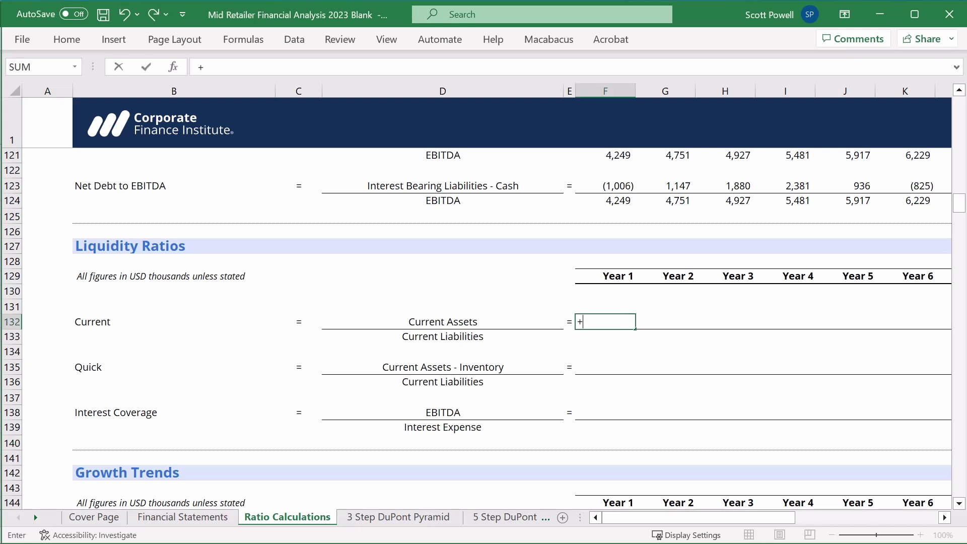
pyautogui.hotkey('ctrl', 'Home')
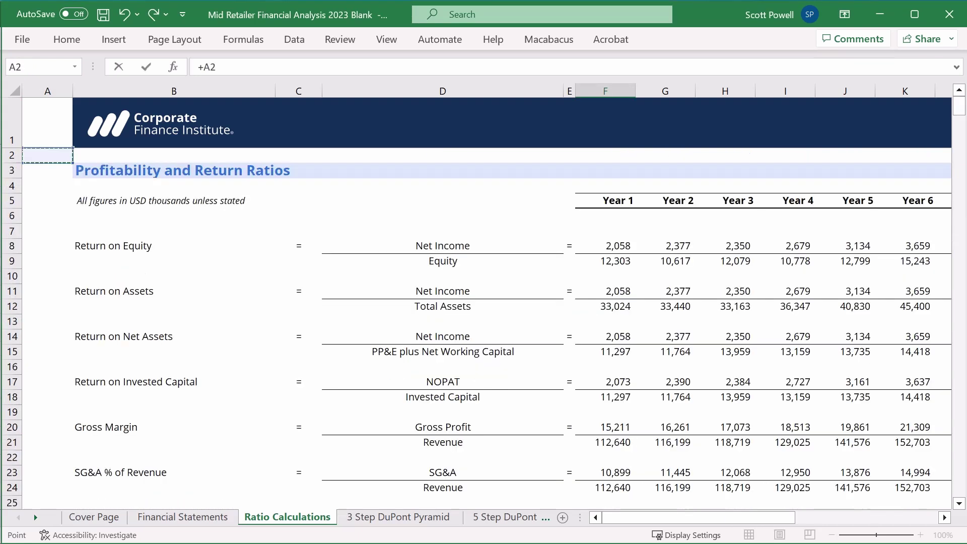
pyautogui.press('BackSpace')
pyautogui.press('BackSpace')
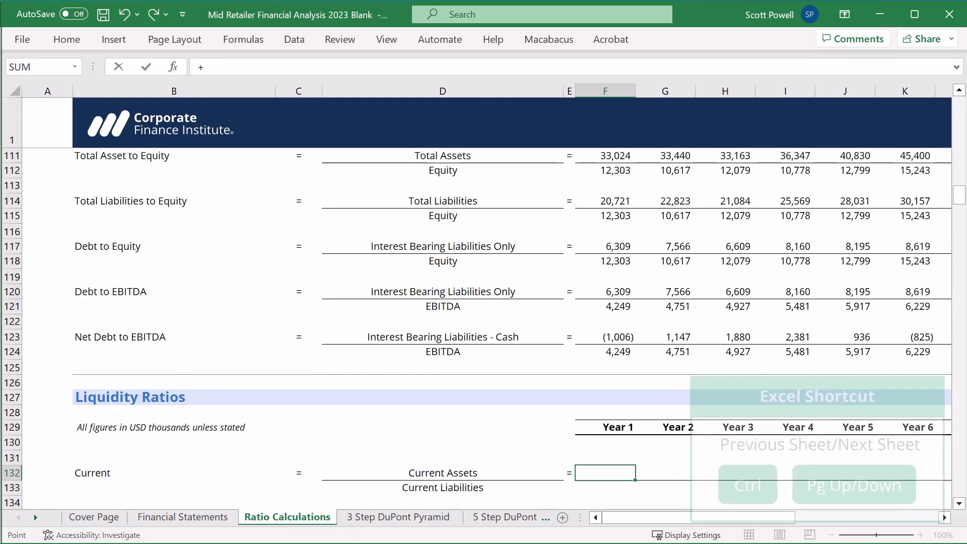
pyautogui.hotkey('ctrl', 'pageup')
pyautogui.press('Up')
pyautogui.press('Down')
pyautogui.press('Down')
pyautogui.press('Right')
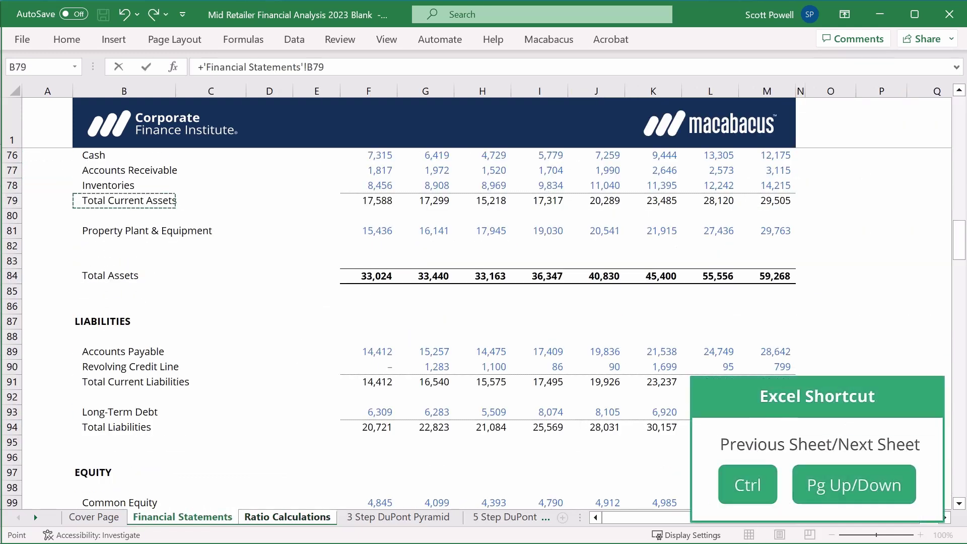
pyautogui.press('Right')
pyautogui.press('Right')
pyautogui.press('Right')
pyautogui.press('Right')
pyautogui.press('Return')
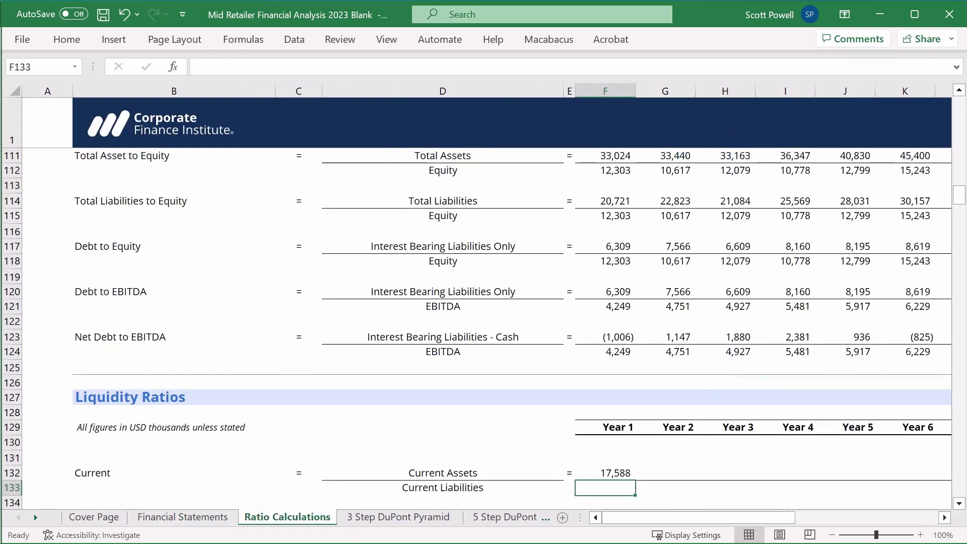
# Link F133 to Year 1 Total Current Liabilities (14,412) on Financial Statements
pyautogui.write('+')
pyautogui.hotkey('ctrl', 'pageup')
pyautogui.press('Up')
pyautogui.press('Down')
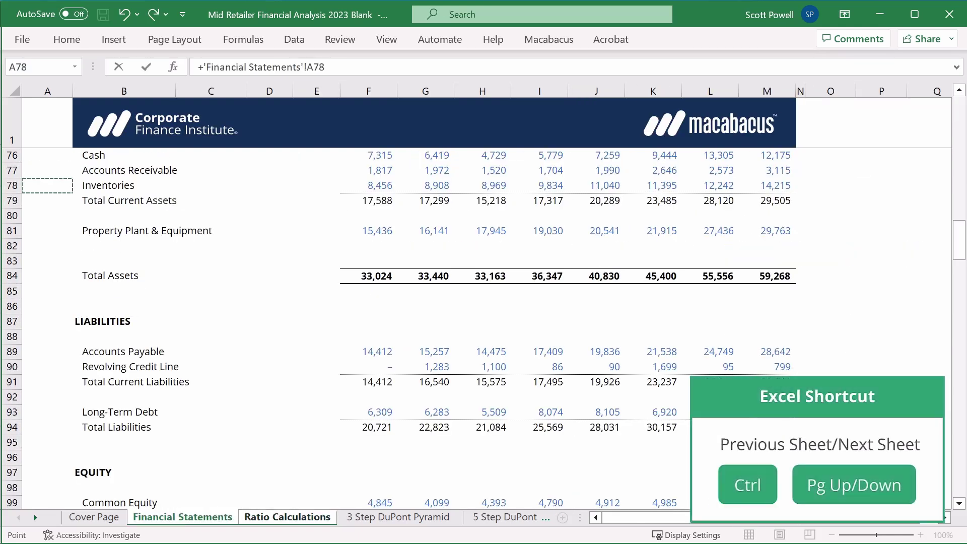
pyautogui.press('Down')
pyautogui.press('Down')
pyautogui.press('Down')
pyautogui.press('Down')
pyautogui.press('Down')
pyautogui.press('Down')
pyautogui.press('Down')
pyautogui.press('Down')
pyautogui.press('Down')
pyautogui.press('Down')
pyautogui.press('Down')
pyautogui.press('Down')
pyautogui.press('Down')
pyautogui.press('Right')
pyautogui.press('Right')
pyautogui.press('Right')
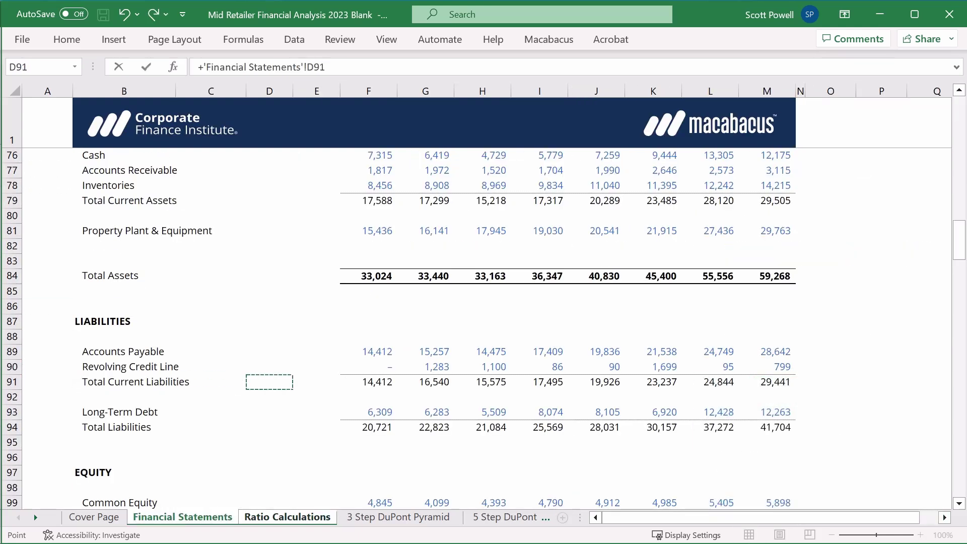
pyautogui.press('Right')
pyautogui.press('Right')
pyautogui.press('Return')
pyautogui.press('Down')
pyautogui.press('Down')
pyautogui.press('Down')
# Enter the Quick inputs =F132-F92 (9,132) and =F133 (14,412)
pyautogui.press('Up')
pyautogui.press('Up')
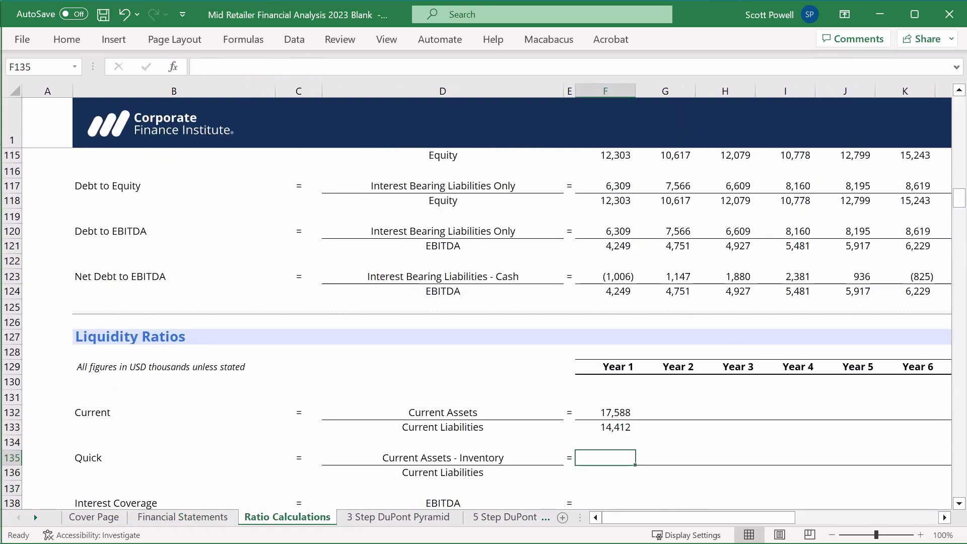
pyautogui.write('+')
pyautogui.press('Up')
pyautogui.press('Up')
pyautogui.press('Up')
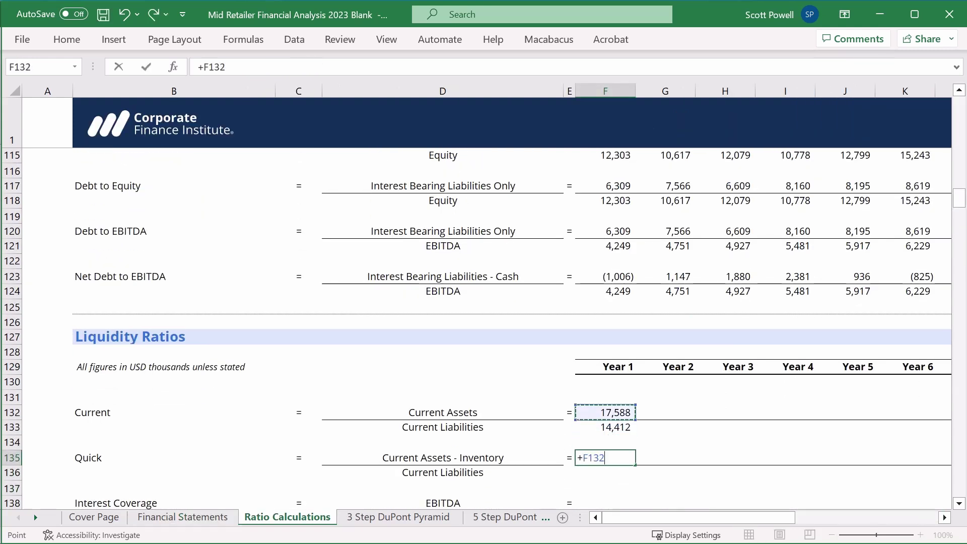
pyautogui.write('-')
pyautogui.press('Up')
pyautogui.press('Up')
pyautogui.press('Up')
pyautogui.press('Up')
pyautogui.press('Up')
pyautogui.press('Up')
pyautogui.press('Up')
pyautogui.press('Up')
pyautogui.press('Up')
pyautogui.press('Up')
pyautogui.press('Up')
pyautogui.press('Up')
pyautogui.press('Up')
pyautogui.press('Up')
pyautogui.press('Up')
pyautogui.press('Up')
pyautogui.press('Up')
pyautogui.press('Up')
pyautogui.press('Up')
pyautogui.press('Up')
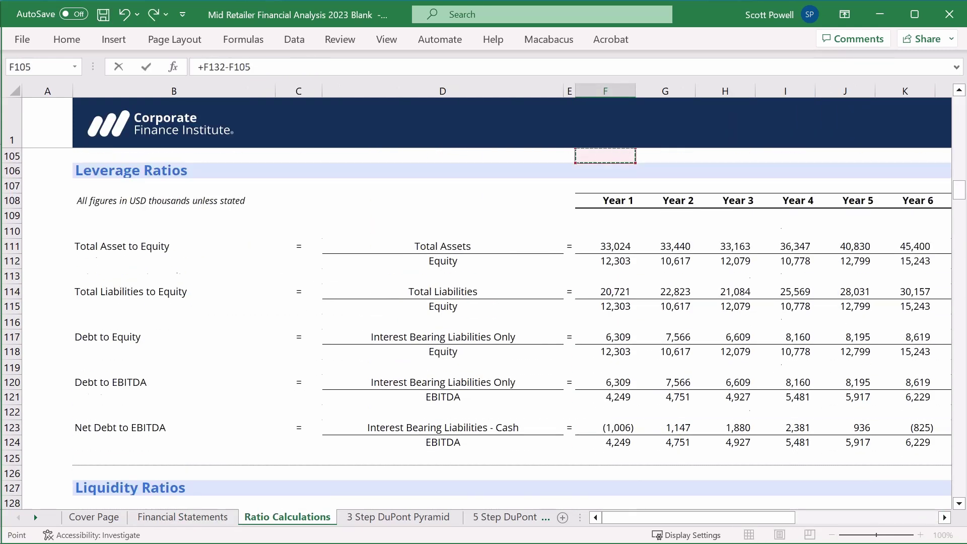
pyautogui.press('Up')
pyautogui.press('Up')
pyautogui.press('Up')
pyautogui.press('Up')
pyautogui.press('Up')
pyautogui.press('Up')
pyautogui.press('Up')
pyautogui.press('Up')
pyautogui.press('Up')
pyautogui.press('Up')
pyautogui.press('Up')
pyautogui.press('Up')
pyautogui.press('Up')
pyautogui.press('Up')
pyautogui.press('Up')
pyautogui.press('Up')
pyautogui.press('Up')
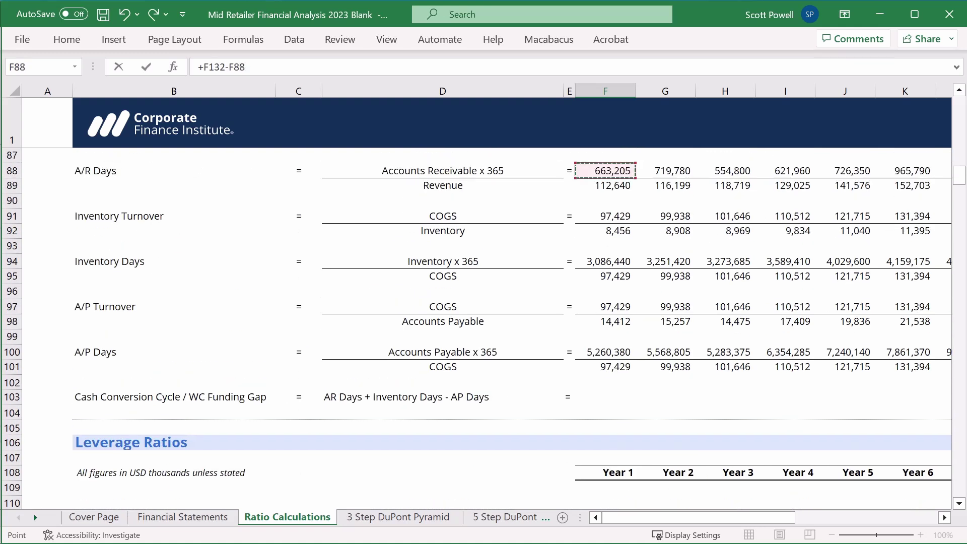
pyautogui.press('Down')
pyautogui.press('Down')
pyautogui.press('Down')
pyautogui.press('Down')
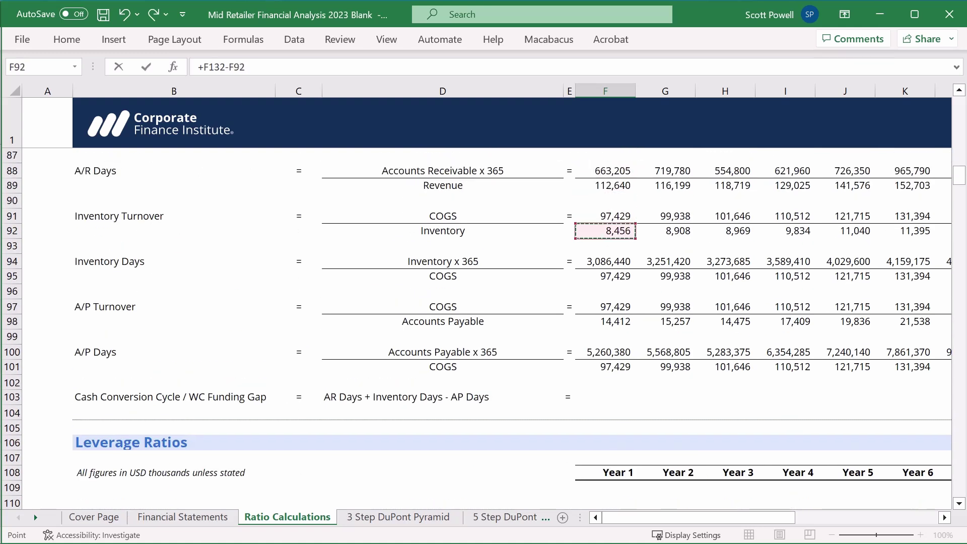
pyautogui.press('Return')
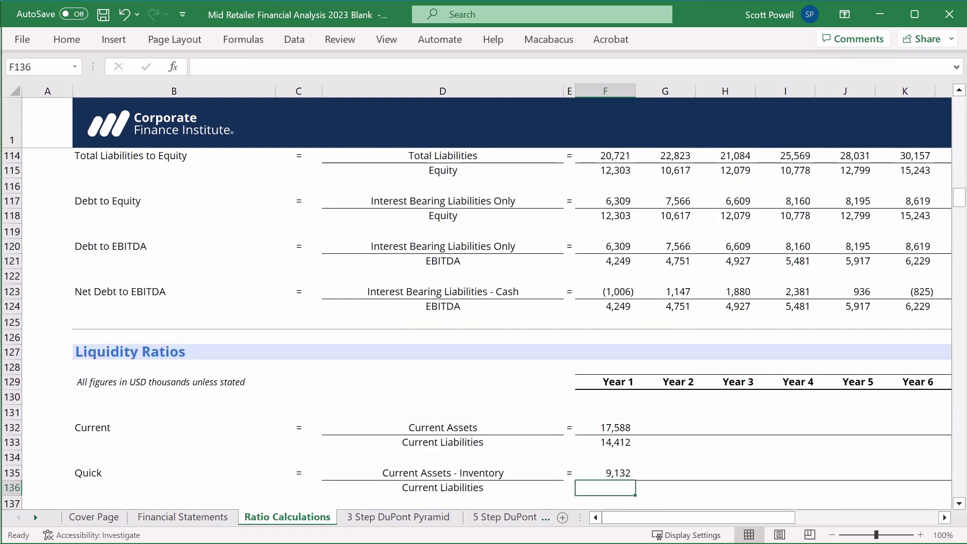
pyautogui.write('+')
pyautogui.press('Up')
pyautogui.press('Up')
pyautogui.press('Up')
pyautogui.press('Return')
# Enter =F124 in F138 to pull Year 1 EBITDA of 4,249
pyautogui.press('Down')
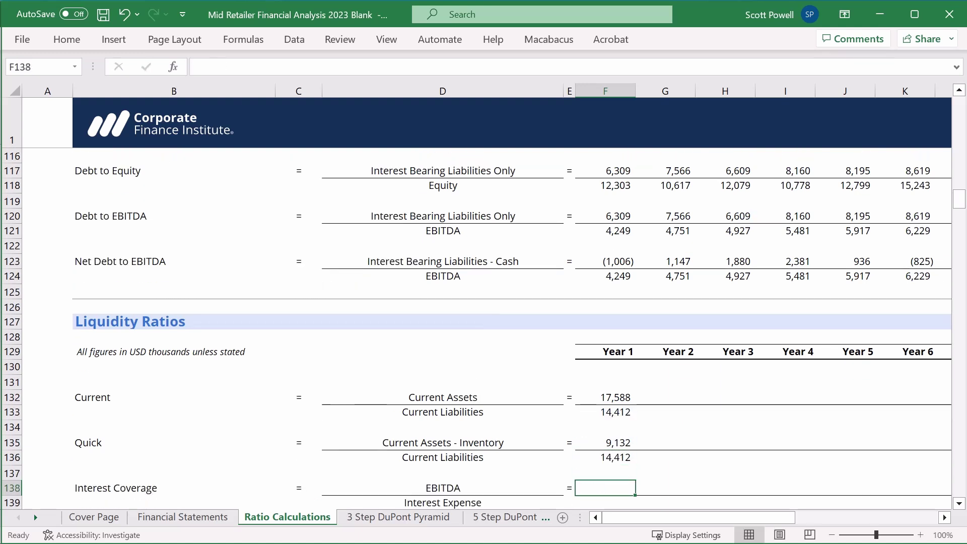
pyautogui.write('+')
pyautogui.press('Up')
pyautogui.press('Up')
pyautogui.press('Up')
pyautogui.press('Up')
pyautogui.press('Up')
pyautogui.press('Up')
pyautogui.press('Up')
pyautogui.press('Up')
pyautogui.press('Up')
pyautogui.press('Up')
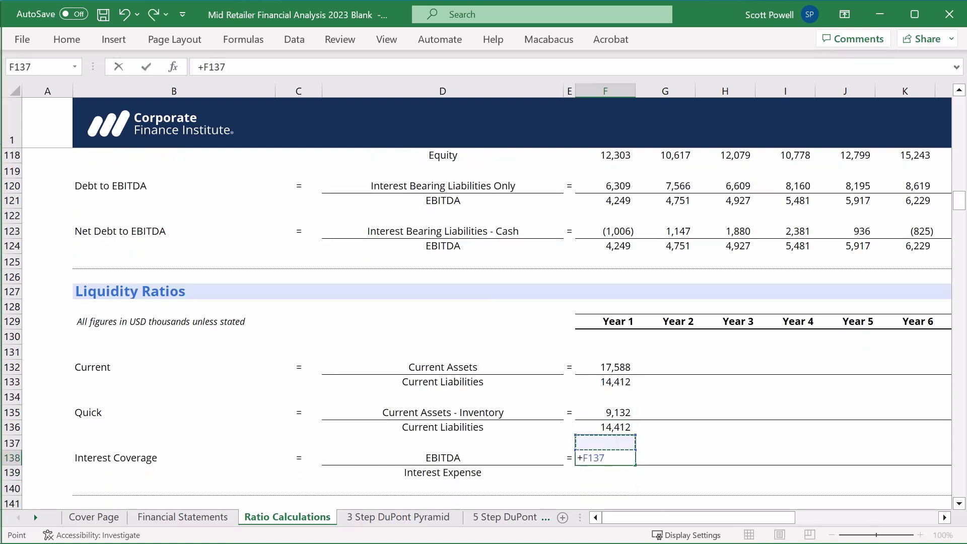
pyautogui.press('Up')
pyautogui.press('Up')
pyautogui.press('Up')
pyautogui.press('Up')
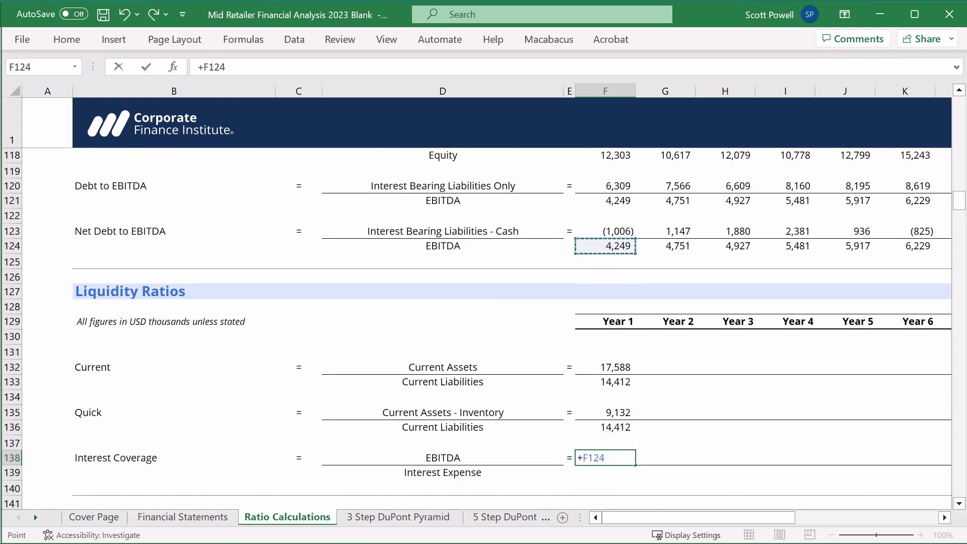
pyautogui.press('Return')
# Enter =F61 in F139 to pull Year 1 interest expense of 113
pyautogui.press('Down')
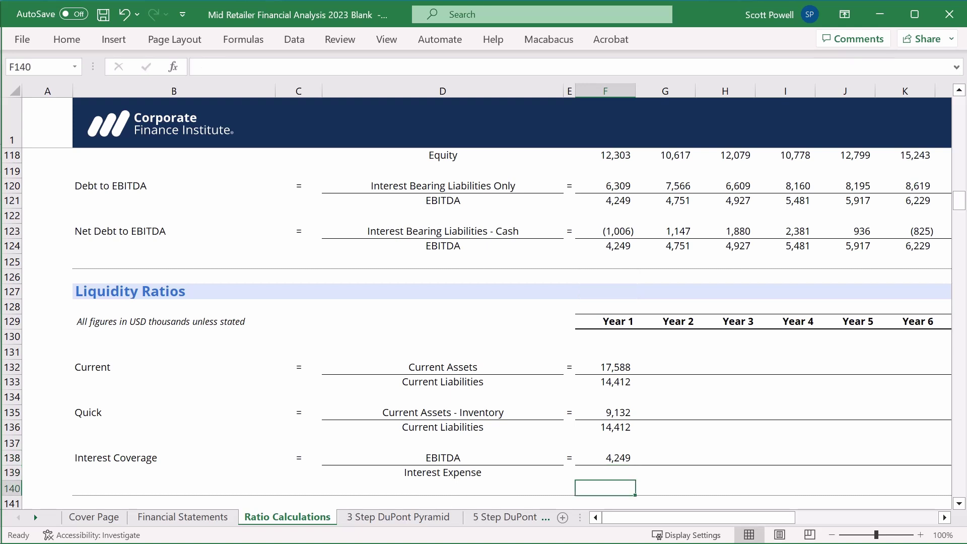
pyautogui.press('Up')
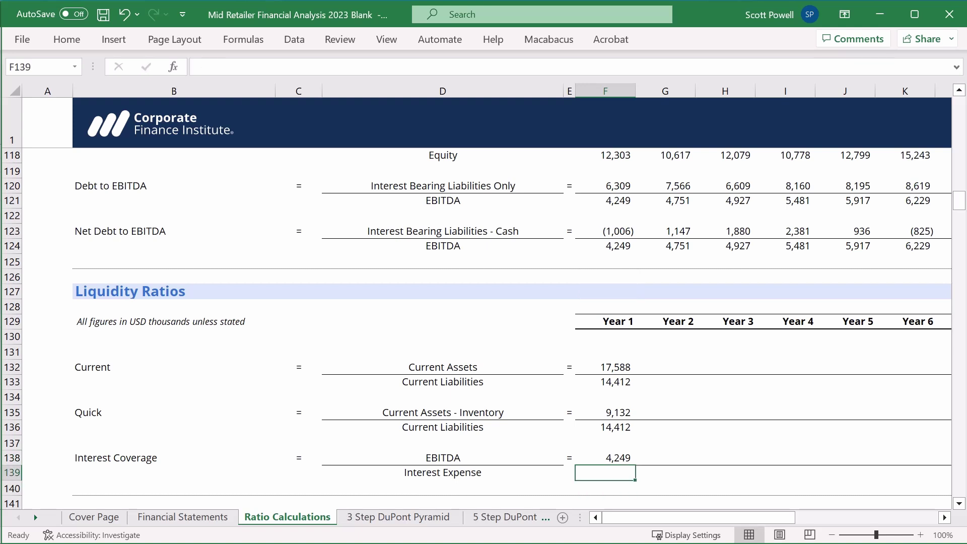
pyautogui.write('+')
pyautogui.press('Up')
pyautogui.press('Up')
pyautogui.press('Up')
pyautogui.press('Up')
pyautogui.press('Up')
pyautogui.press('Up')
pyautogui.press('Up')
pyautogui.press('Up')
pyautogui.press('Up')
pyautogui.press('Up')
pyautogui.press('Up')
pyautogui.press('Up')
pyautogui.press('Up')
pyautogui.press('Up')
pyautogui.press('Up')
pyautogui.press('Up')
pyautogui.press('Up')
pyautogui.press('Up')
pyautogui.press('Up')
pyautogui.press('Up')
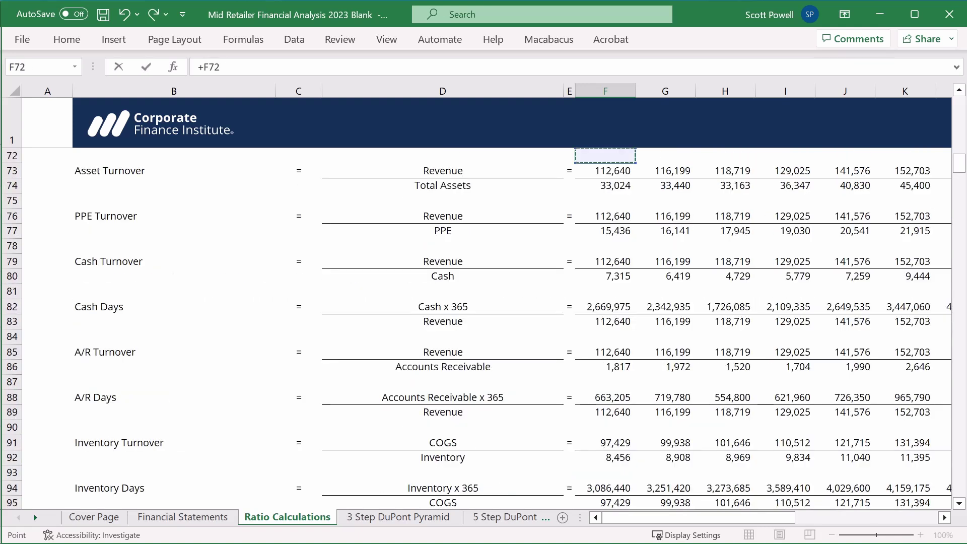
pyautogui.press('Up')
pyautogui.press('Up')
pyautogui.press('Up')
pyautogui.press('Up')
pyautogui.press('Up')
pyautogui.press('Up')
pyautogui.press('Up')
pyautogui.press('Up')
pyautogui.press('Up')
pyautogui.press('Up')
pyautogui.press('Up')
pyautogui.press('Up')
pyautogui.press('Up')
pyautogui.press('Up')
pyautogui.press('Up')
pyautogui.press('Up')
pyautogui.press('Up')
pyautogui.press('Up')
pyautogui.press('Up')
pyautogui.press('Up')
pyautogui.press('Down')
pyautogui.press('Down')
pyautogui.press('Down')
pyautogui.press('Down')
pyautogui.press('Down')
pyautogui.press('Down')
pyautogui.press('Down')
pyautogui.press('Down')
pyautogui.press('Down')
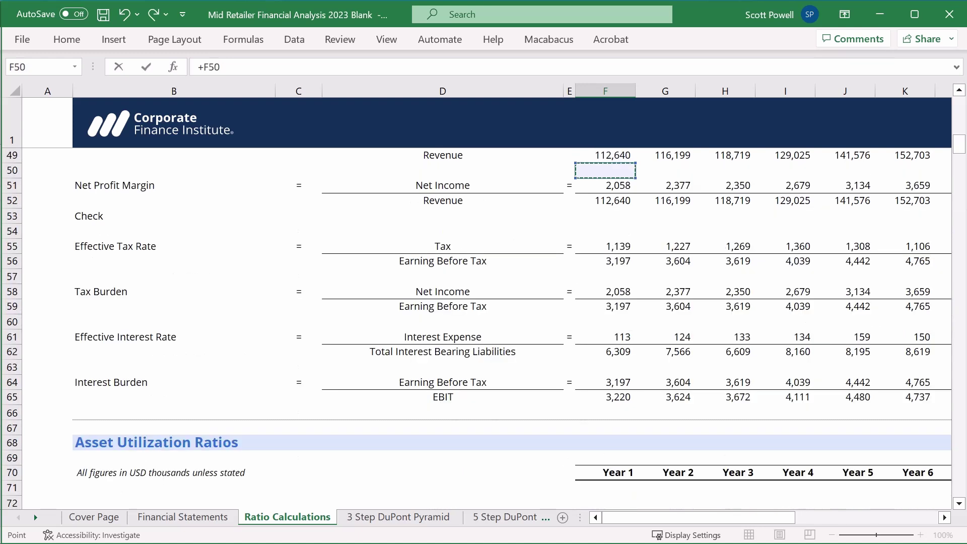
pyautogui.press('Down')
pyautogui.press('Down')
pyautogui.press('Down')
pyautogui.press('Down')
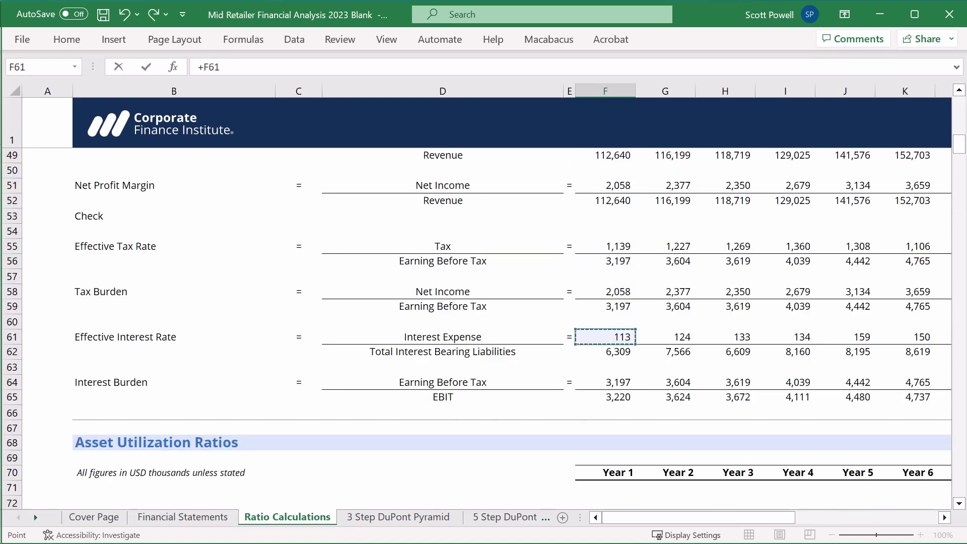
pyautogui.press('Up')
pyautogui.press('Return')
pyautogui.press('Up')
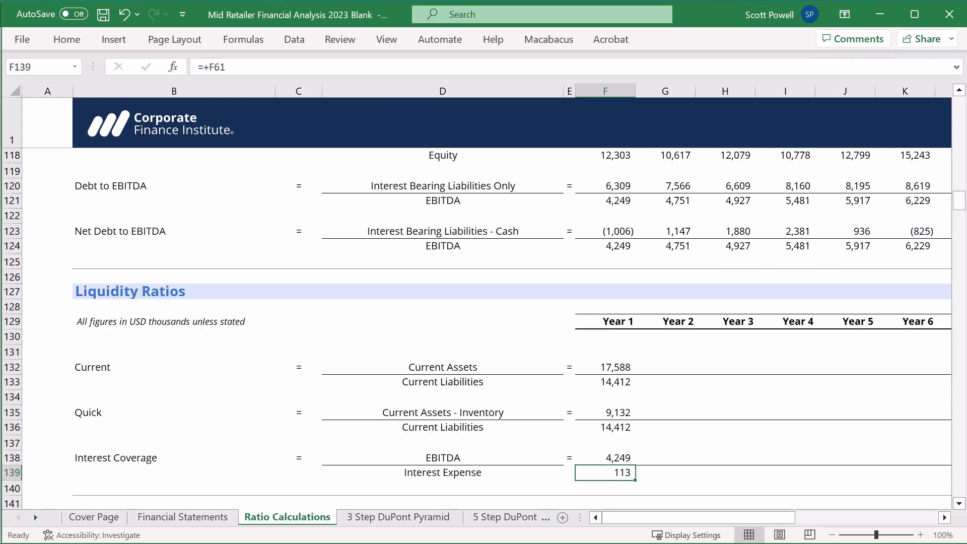
pyautogui.hotkey('shift', 'Up')
pyautogui.hotkey('shift', 'Up')
pyautogui.hotkey('shift', 'Up')
pyautogui.hotkey('shift', 'Up')
pyautogui.hotkey('shift', 'Up')
pyautogui.hotkey('shift', 'Up')
pyautogui.hotkey('shift', 'Up')
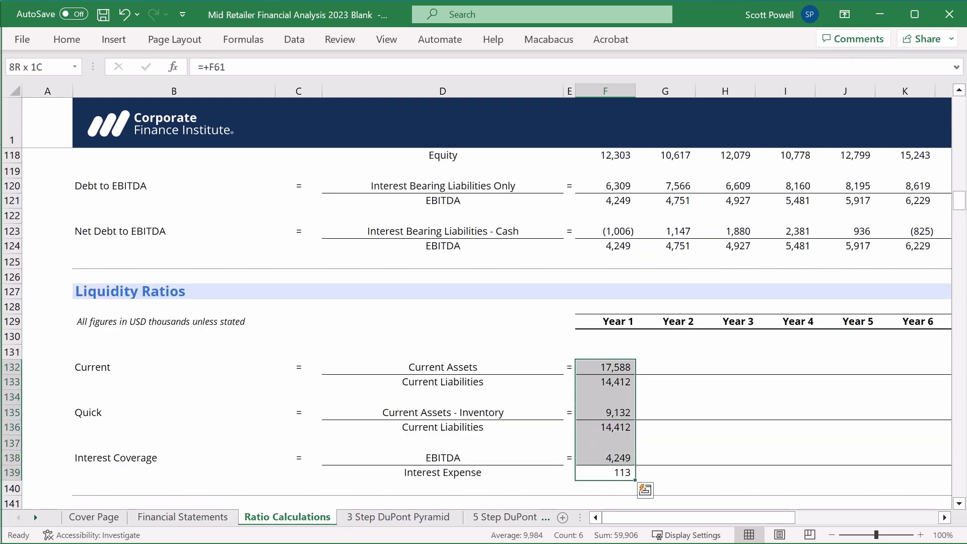
# Fill F132:M139 right to Year 8, yielding Year 1 ratios 1.22x, 0.63x and 37.60x
pyautogui.hotkey('shift', 'Right')
pyautogui.hotkey('shift', 'Right')
pyautogui.hotkey('shift', 'Right')
pyautogui.hotkey('shift', 'Right')
pyautogui.hotkey('shift', 'Right')
pyautogui.hotkey('shift', 'Right')
pyautogui.hotkey('shift', 'Right')
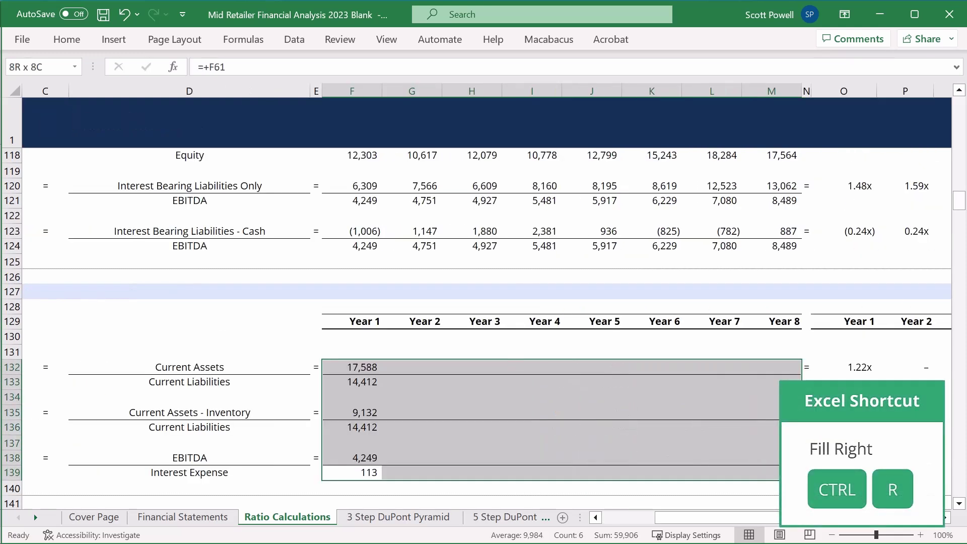
pyautogui.hotkey('ctrl', 'r')
pyautogui.press('Right')
pyautogui.press('Right')
pyautogui.press('Right')
pyautogui.press('Right')
pyautogui.press('Right')
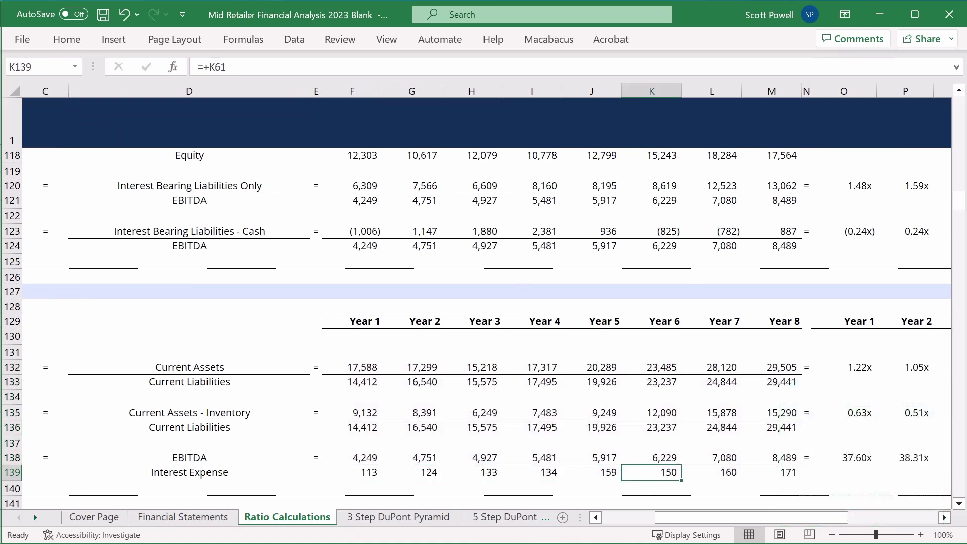
pyautogui.press('Right')
pyautogui.press('Right')
pyautogui.press('Right')
pyautogui.press('Right')
pyautogui.press('Right')
pyautogui.press('Right')
pyautogui.press('Right')
pyautogui.press('Right')
pyautogui.press('Right')
pyautogui.press('Right')
pyautogui.press('Up')
pyautogui.press('Up')
pyautogui.press('Up')
pyautogui.press('Up')
pyautogui.press('Up')
pyautogui.press('Up')
pyautogui.press('Up')
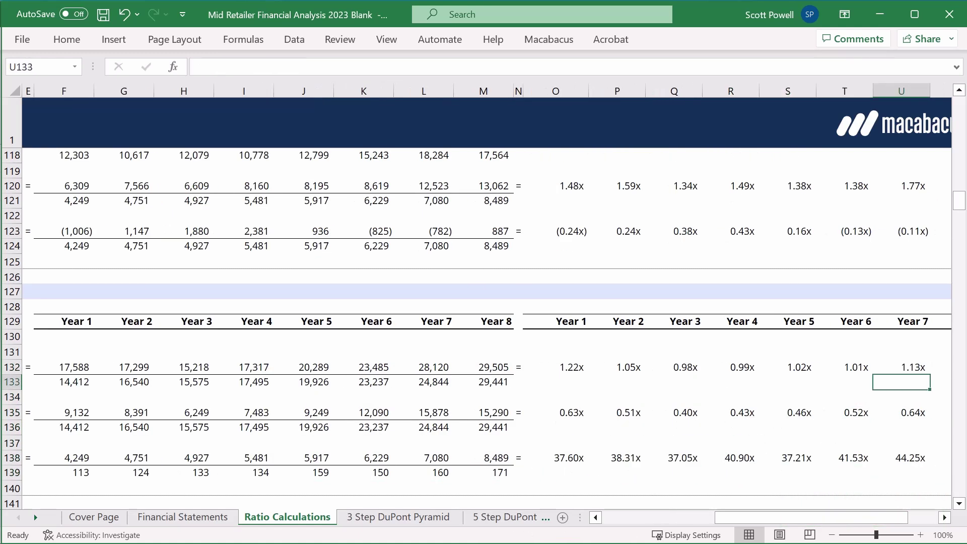